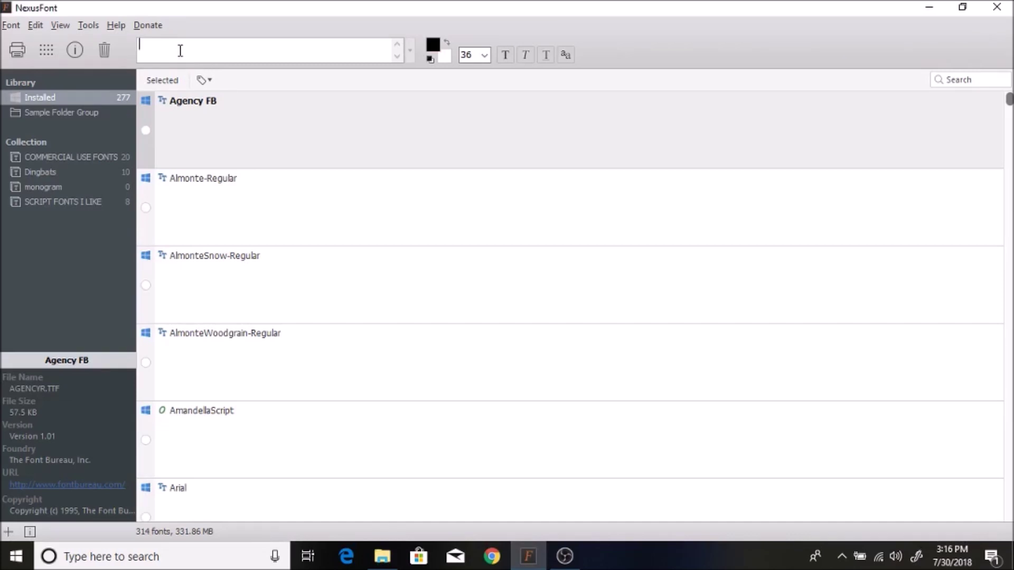
Set the preview text to 'The snuggle is real' and scroll through the installed fonts
type("The snu")
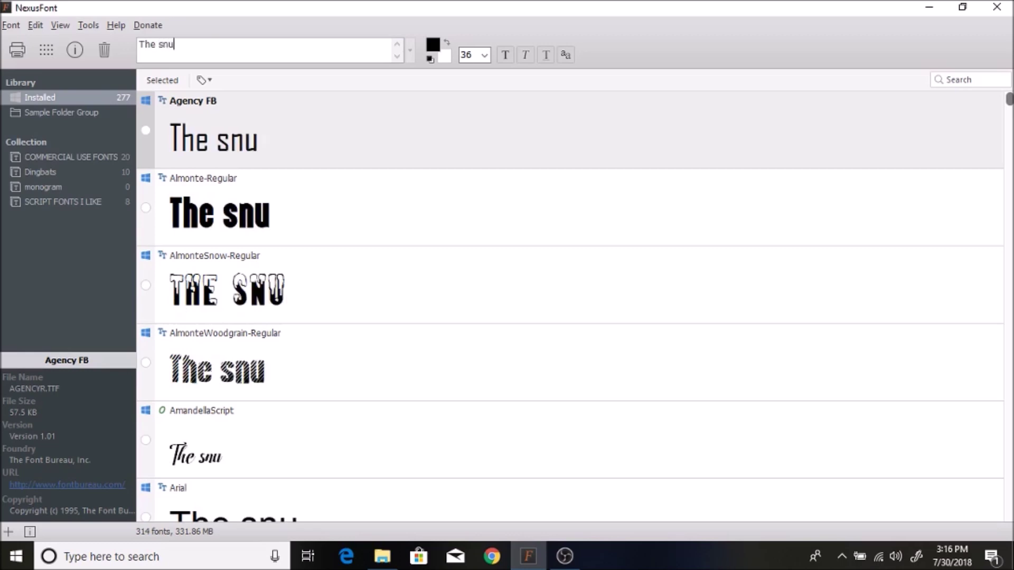
type("ggle is real")
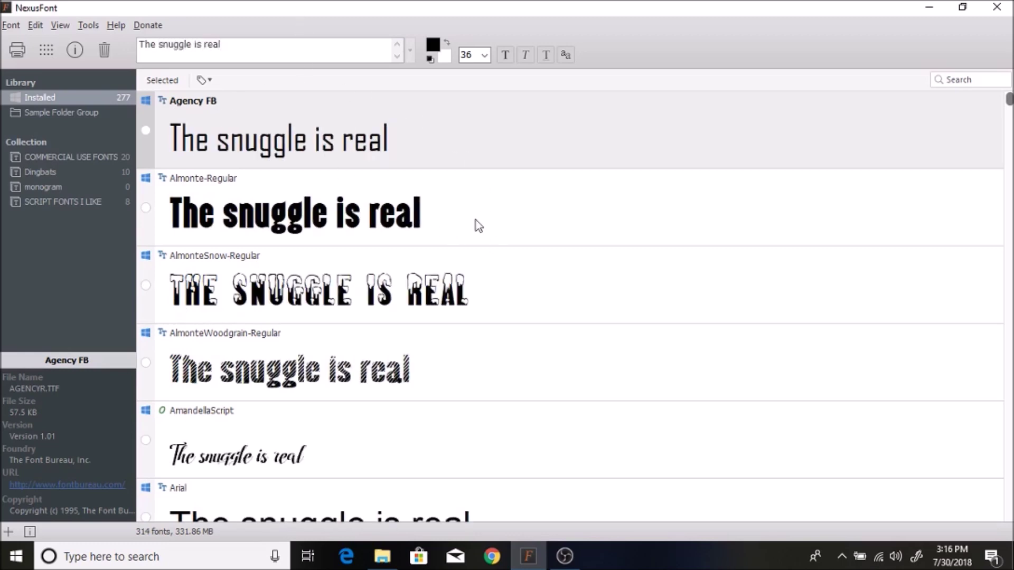
scroll(475, 220, "down", 13)
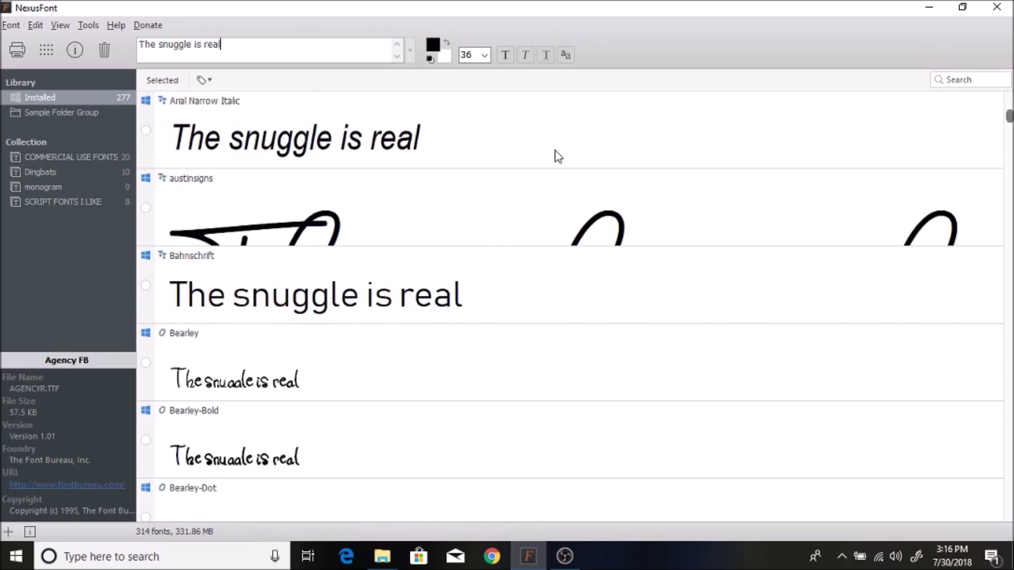
left_click(955, 78)
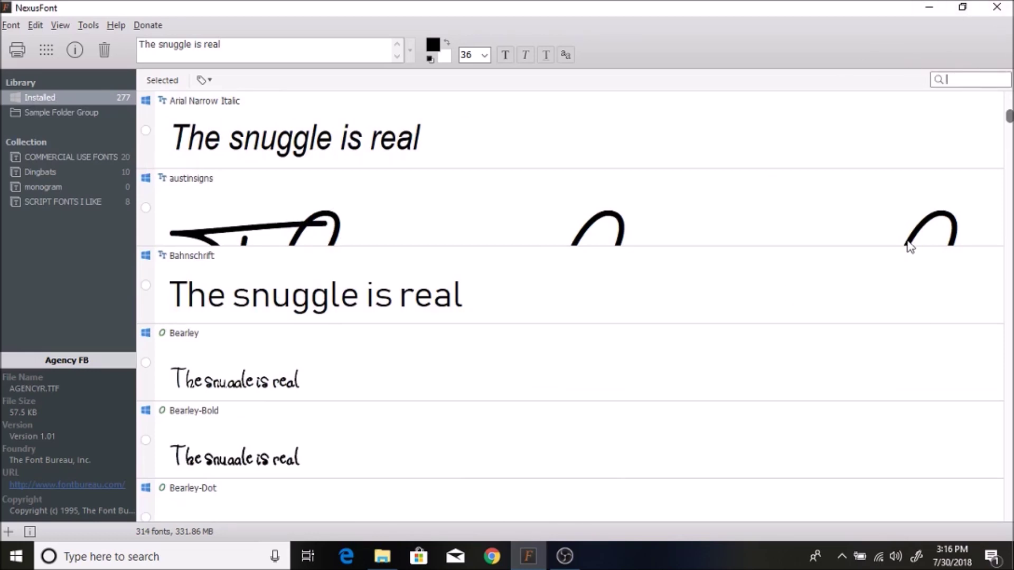
scroll(724, 231, "up", 10)
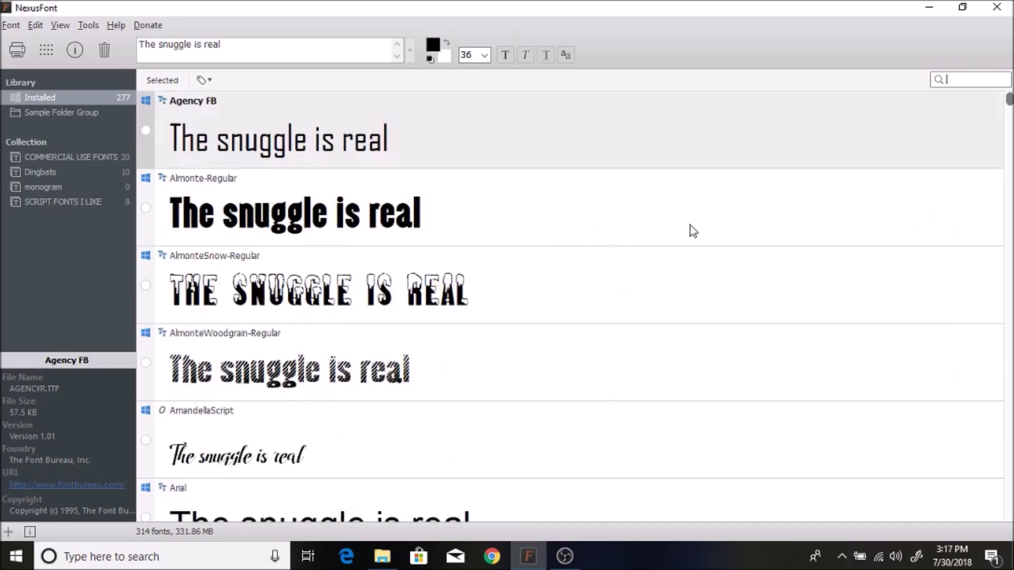
scroll(578, 311, "down", 2)
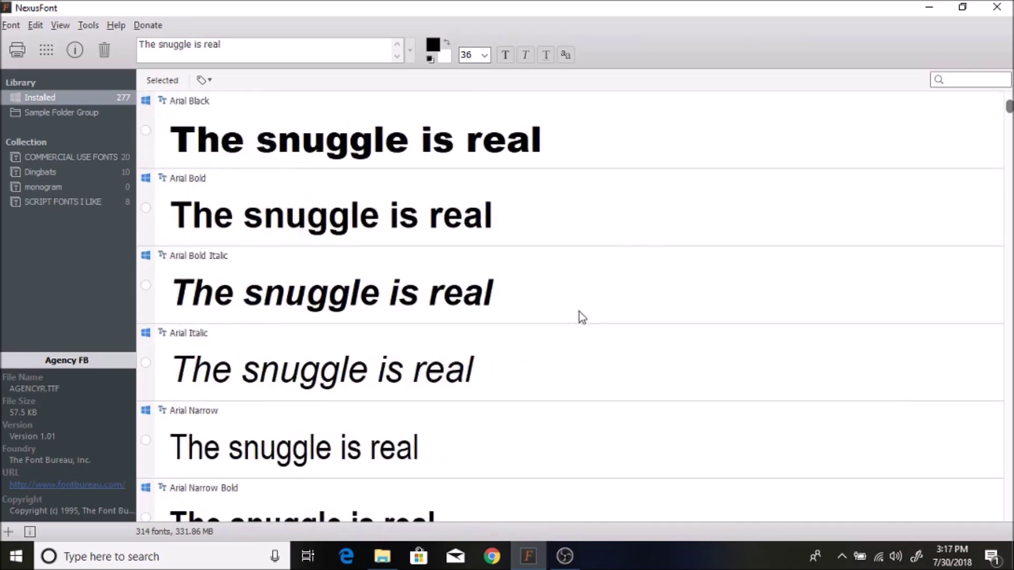
scroll(579, 312, "down", 6)
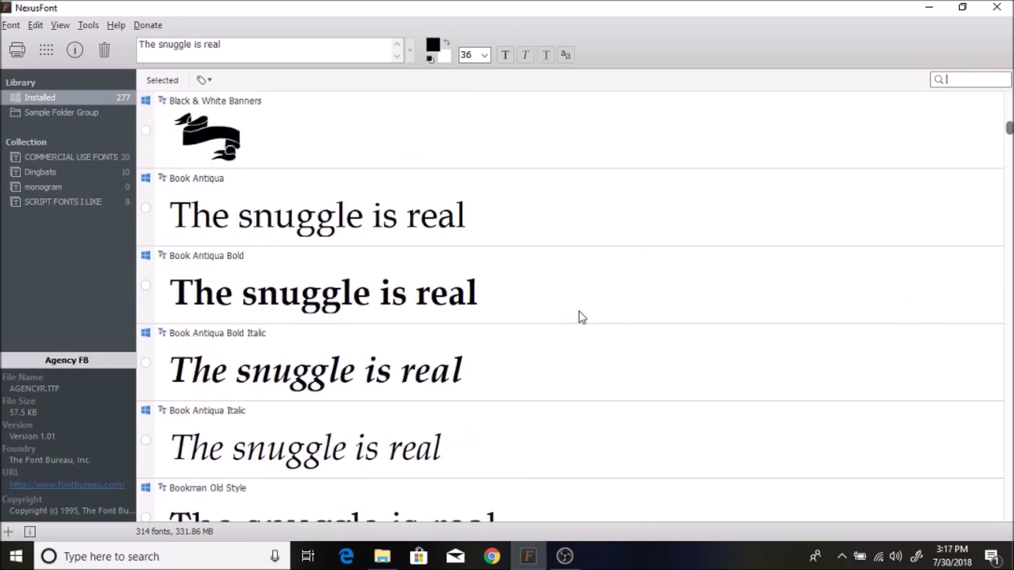
scroll(578, 312, "down", 3)
scroll(579, 311, "up", 6)
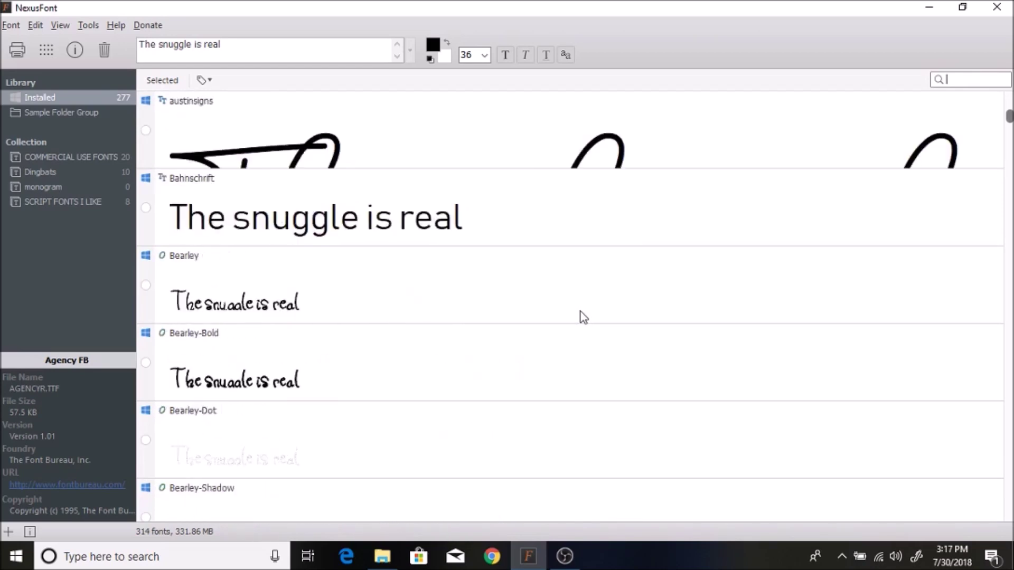
scroll(581, 315, "up", 5)
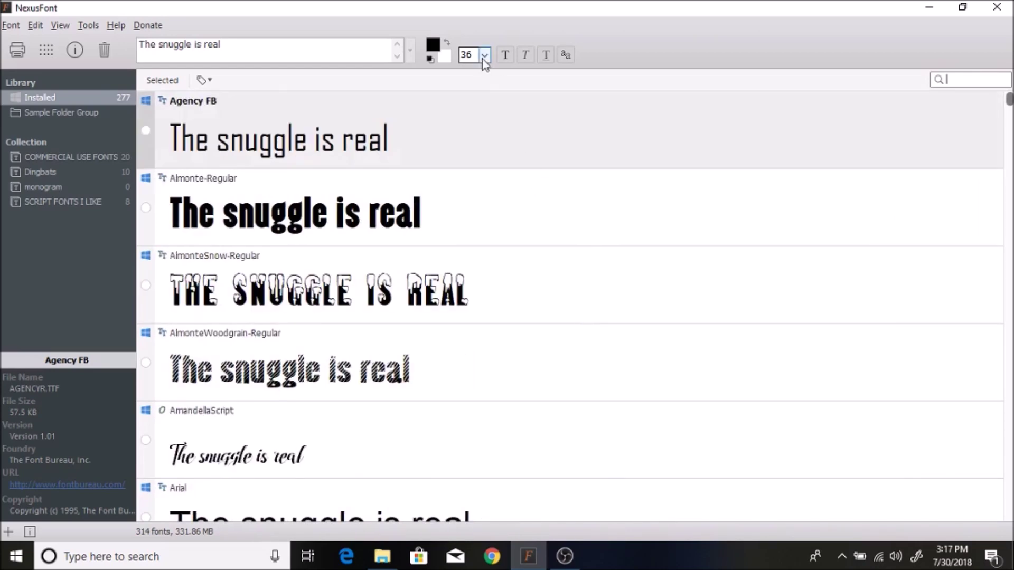
left_click(484, 59)
left_click(476, 246)
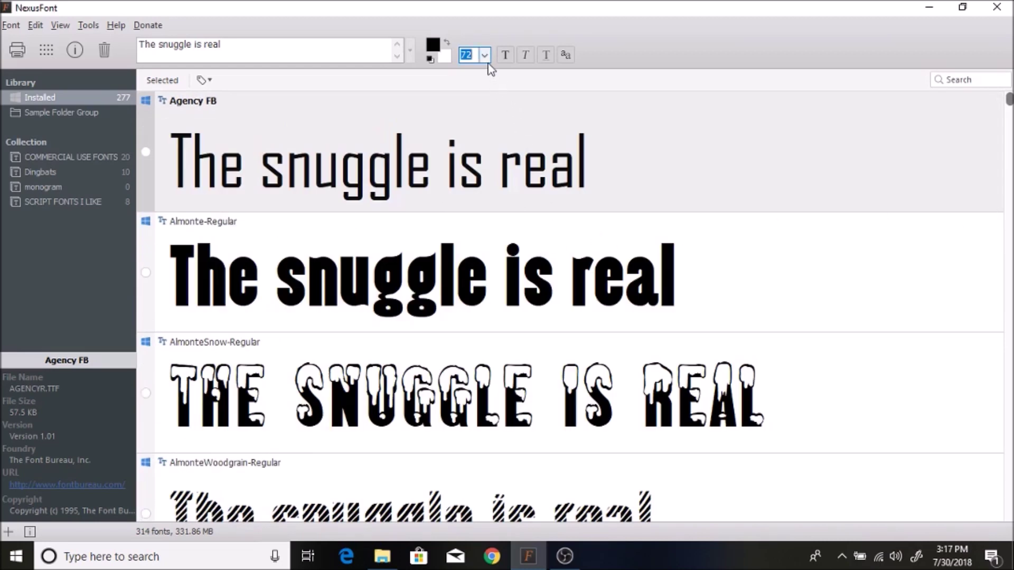
left_click(484, 56)
left_click(476, 223)
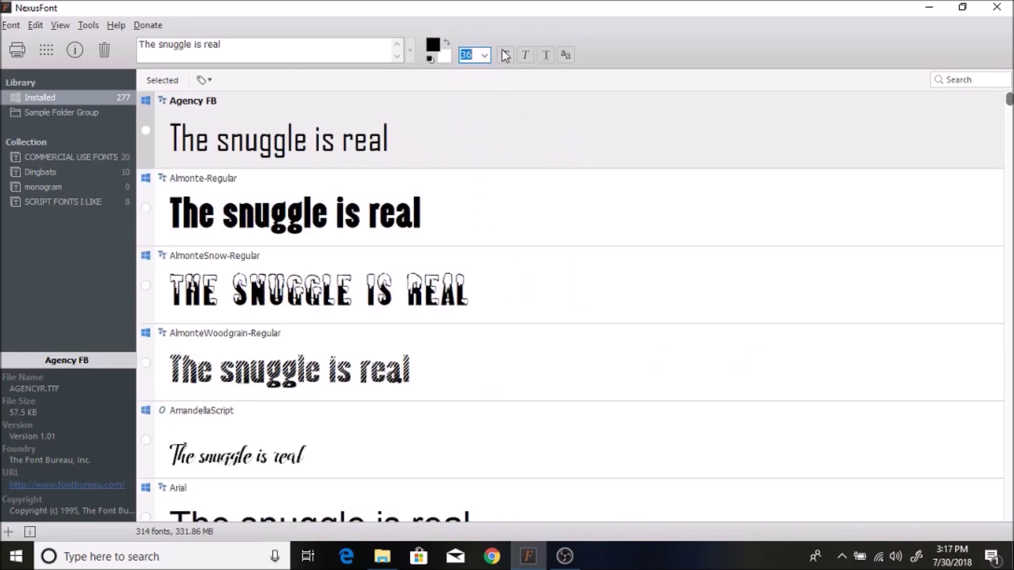
left_click(58, 30)
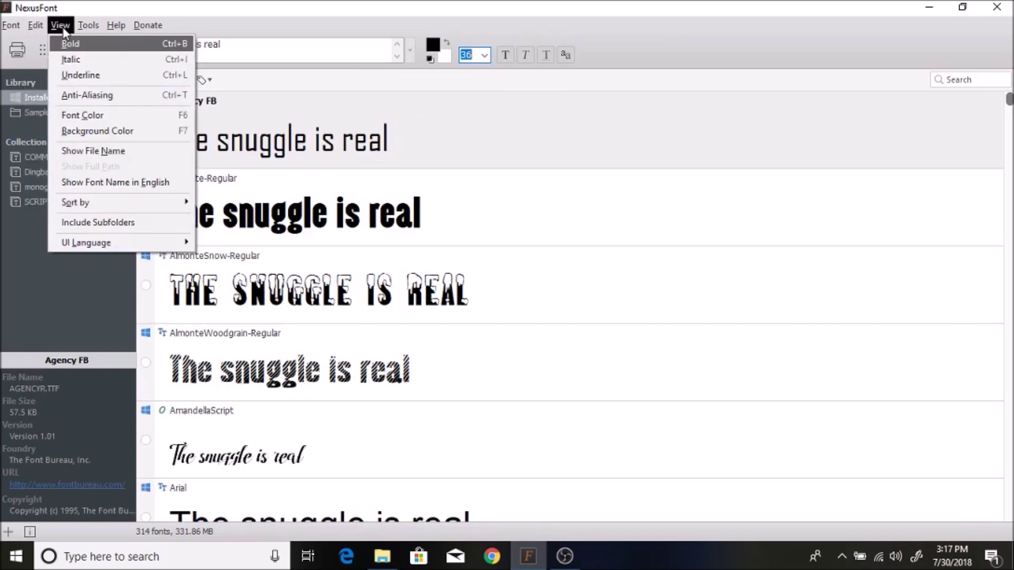
left_click(72, 58)
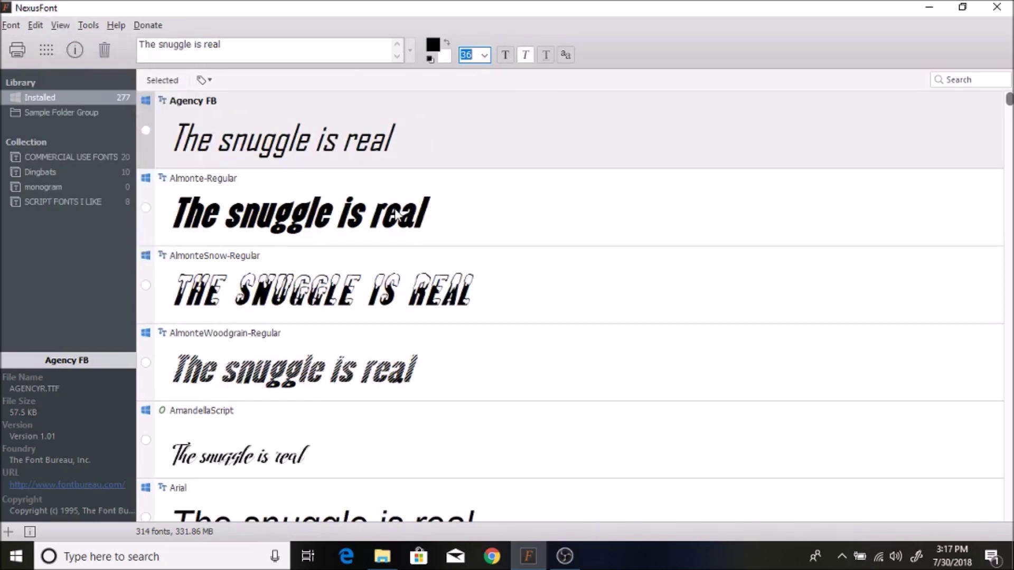
left_click(60, 24)
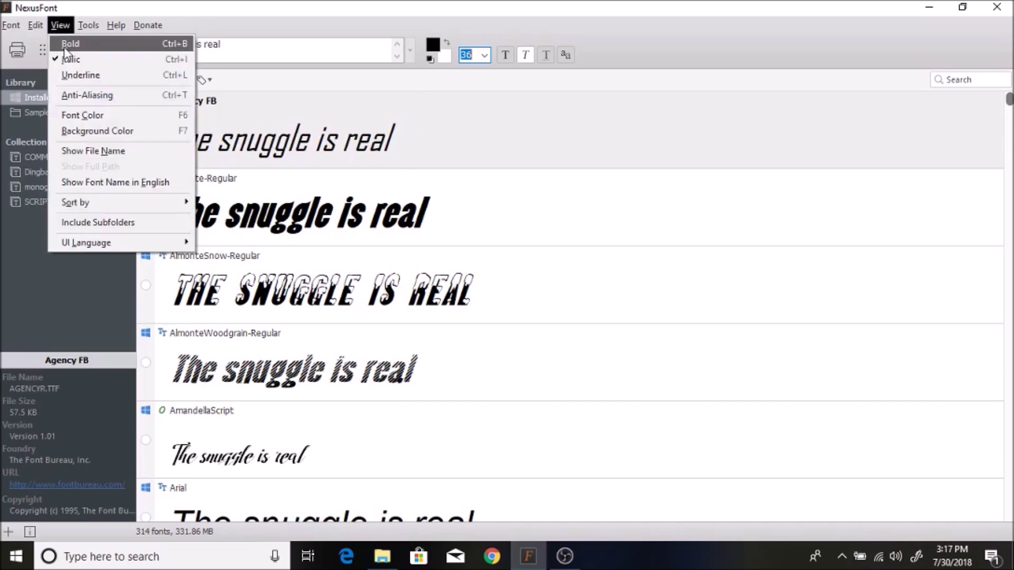
left_click(68, 58)
Change the font preview text colour to purple
left_click(60, 25)
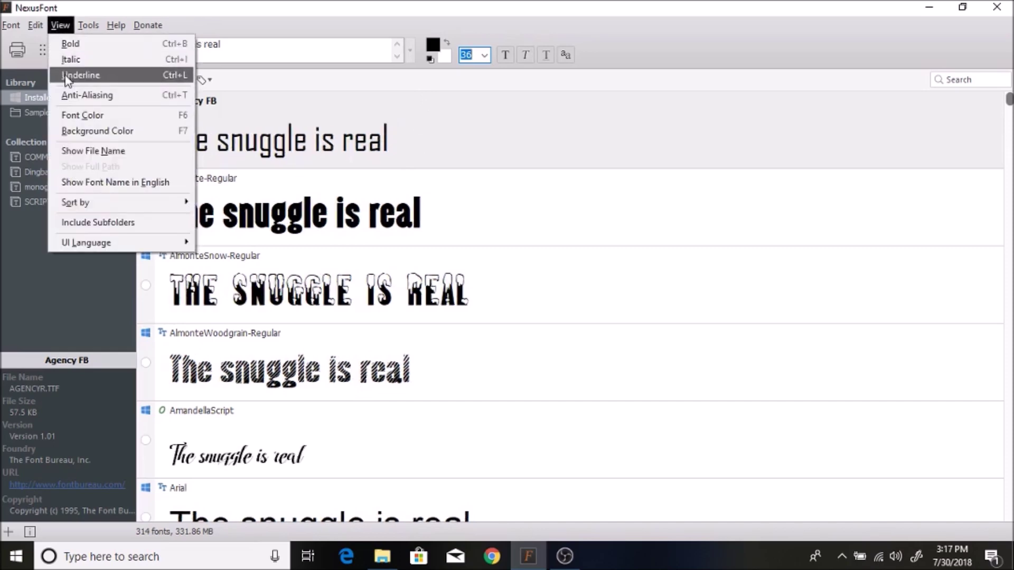
left_click(68, 114)
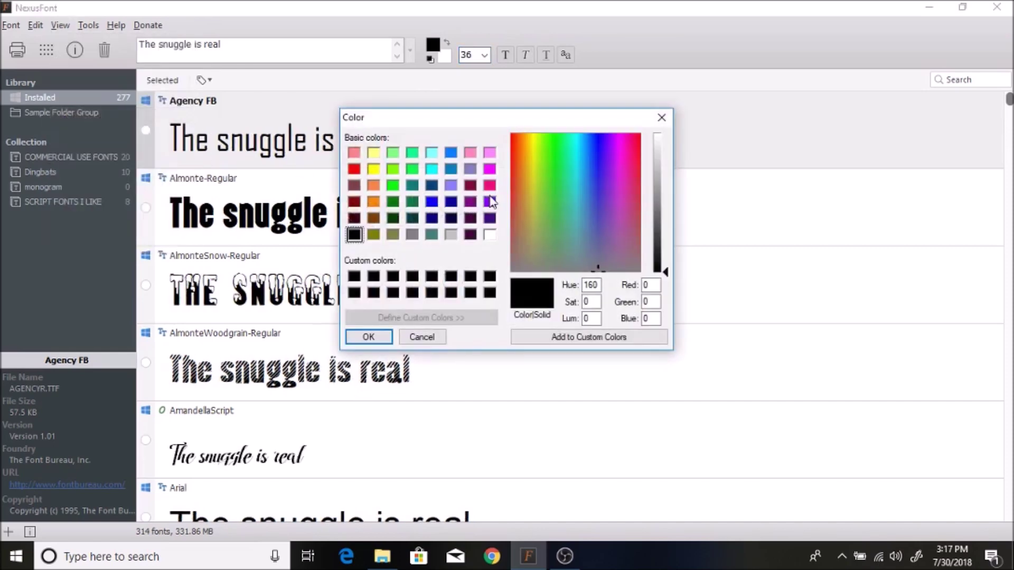
left_click(491, 202)
left_click(368, 337)
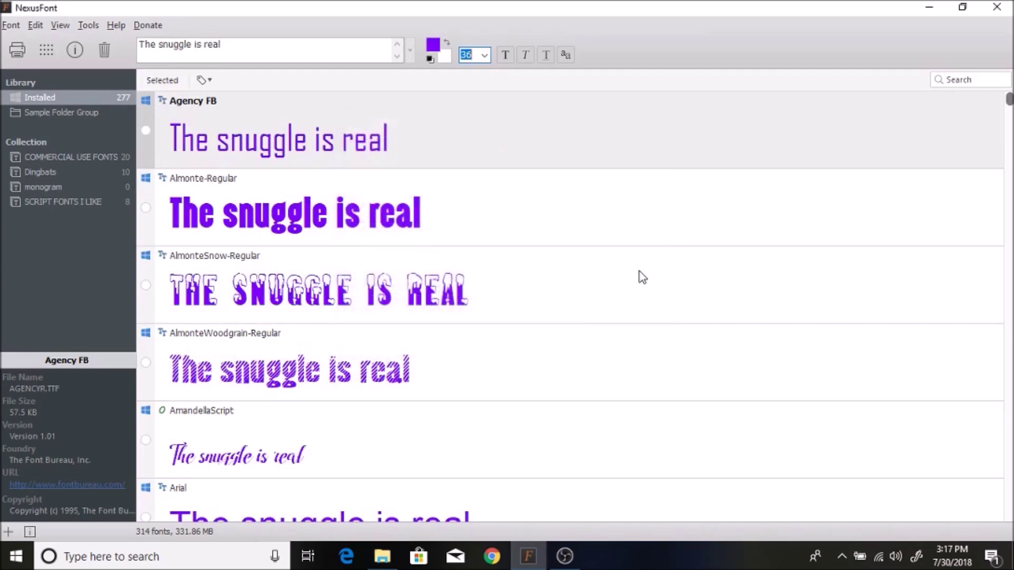
scroll(604, 231, "down", 6)
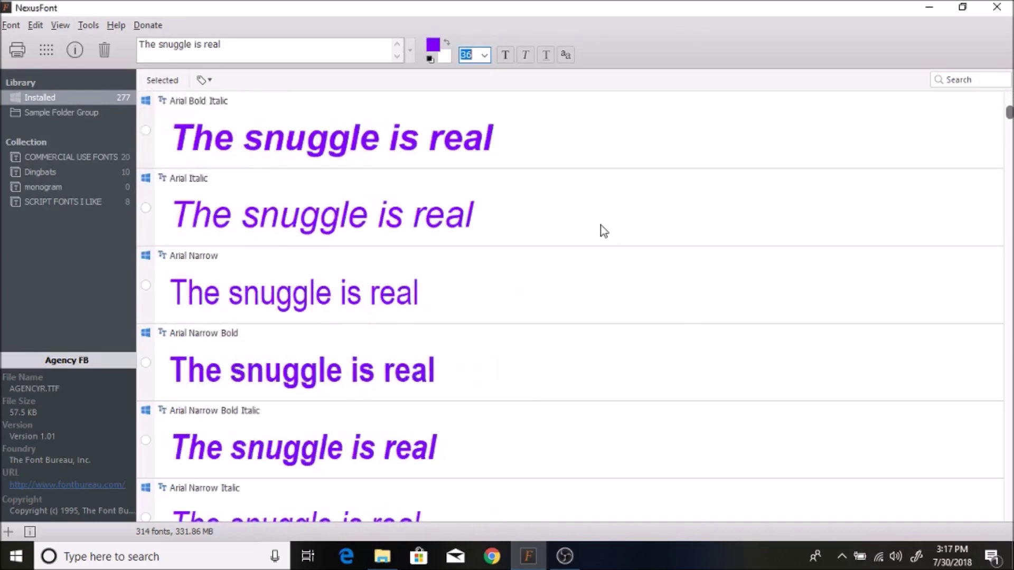
scroll(602, 230, "down", 2)
scroll(600, 229, "up", 8)
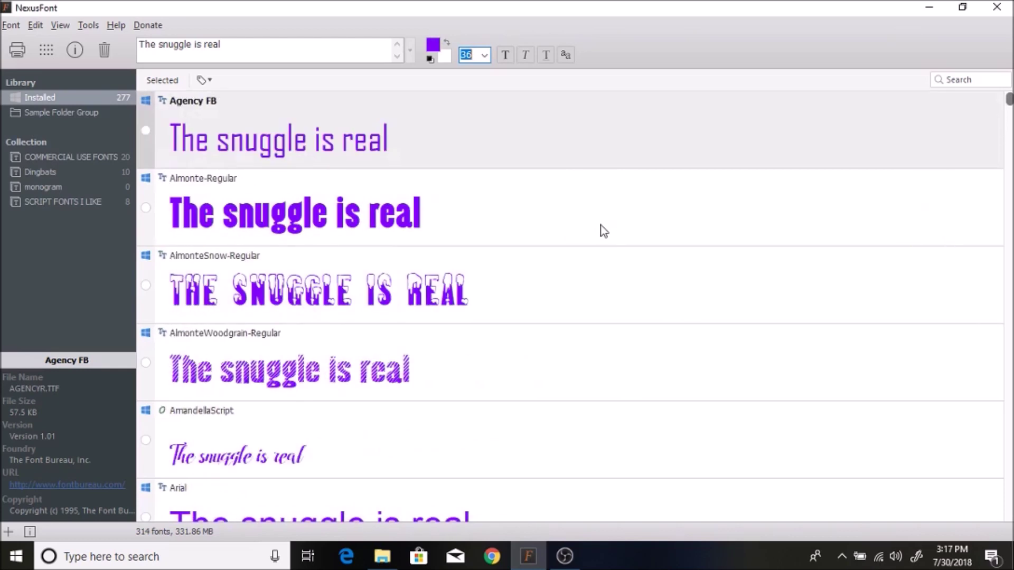
Change the preview text colour back to black
left_click(62, 25)
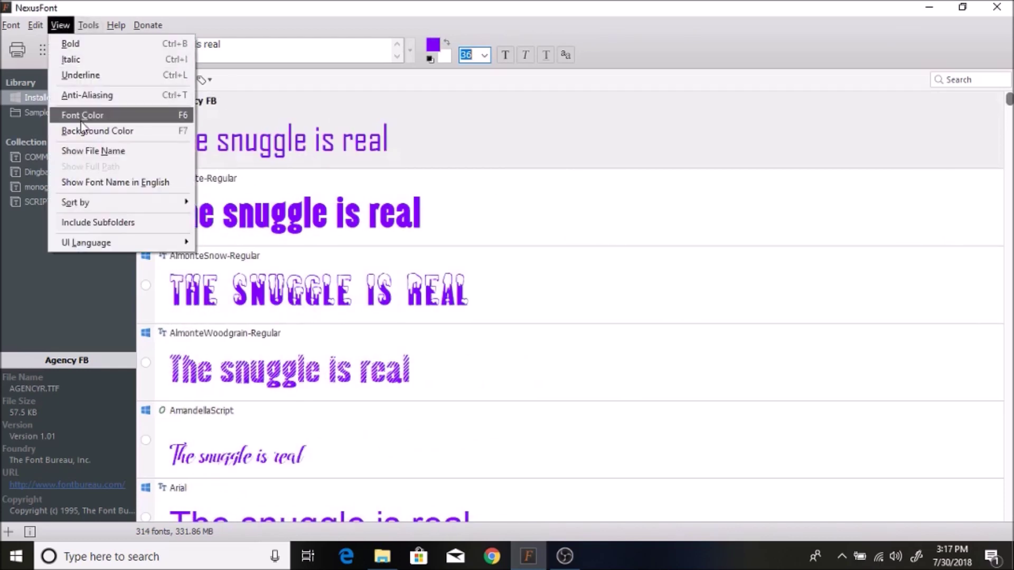
left_click(95, 111)
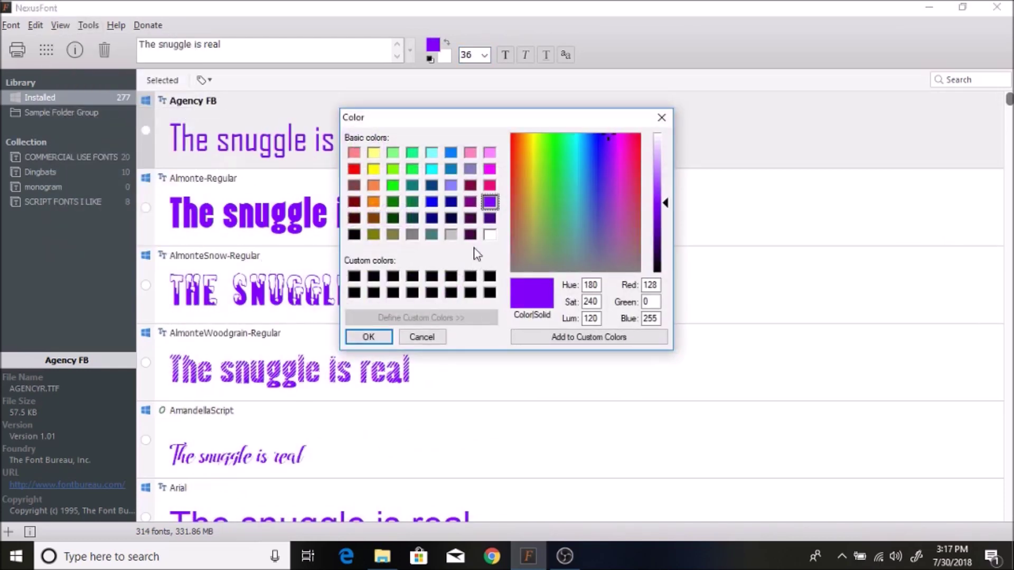
left_click(489, 276)
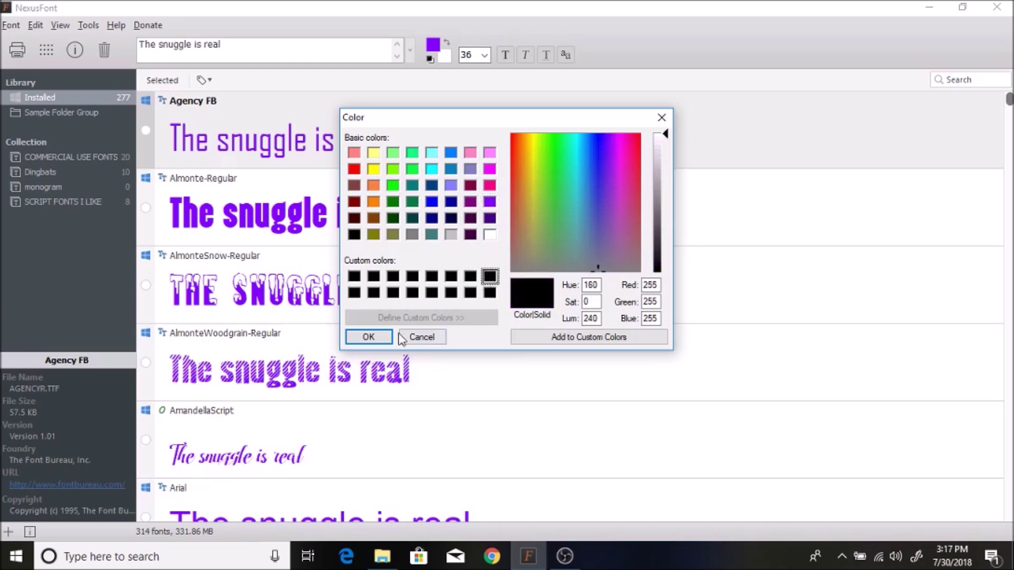
left_click(388, 337)
Set the preview background colour to dark purple
left_click(60, 25)
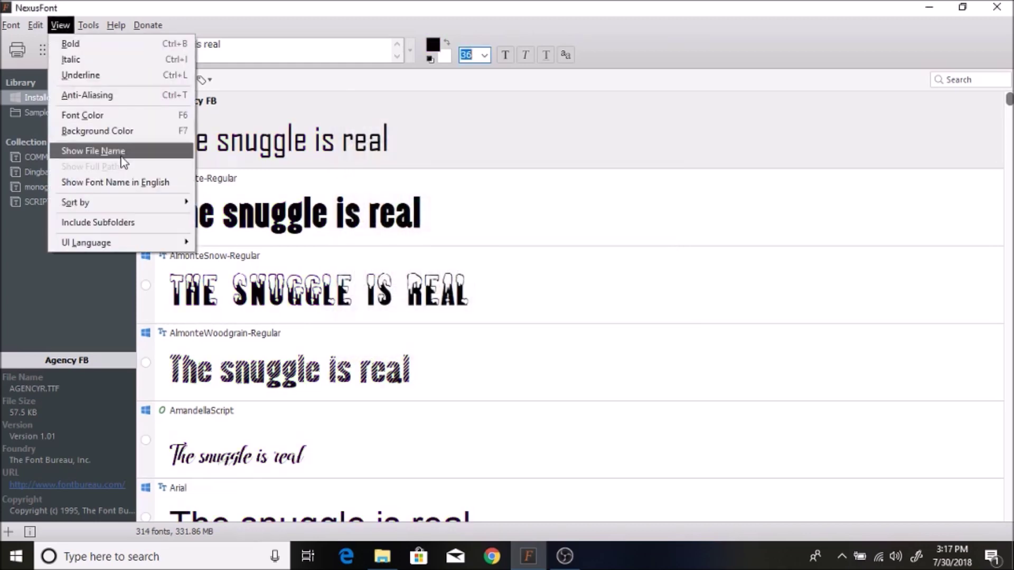
left_click(111, 131)
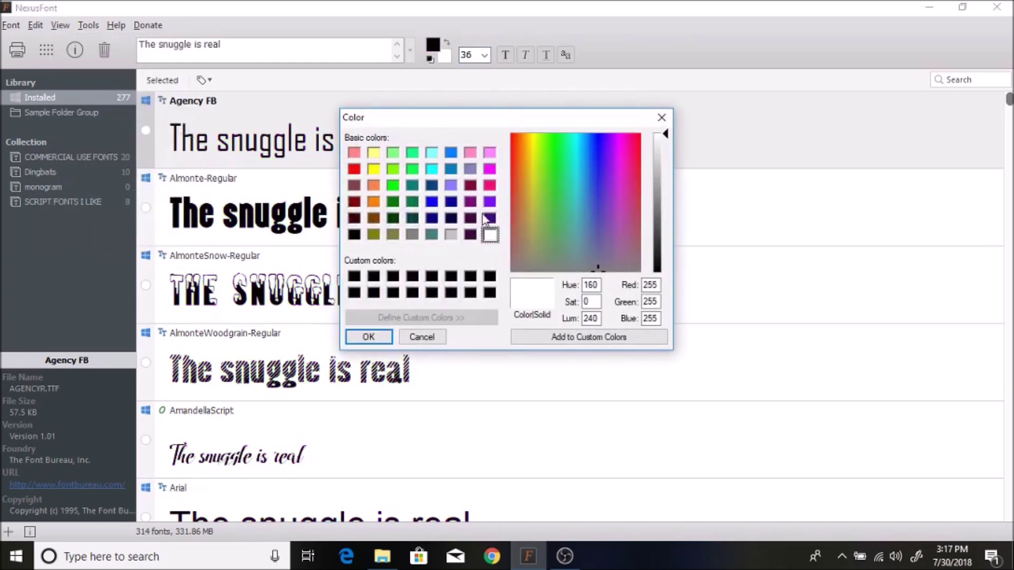
left_click(487, 217)
left_click(388, 338)
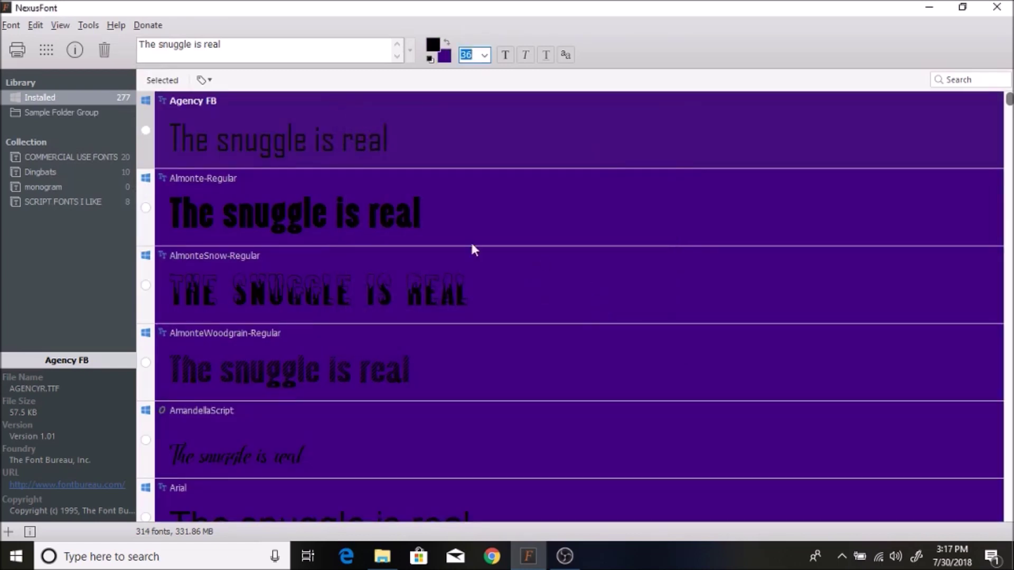
Switch the preview background colour to white
left_click(63, 26)
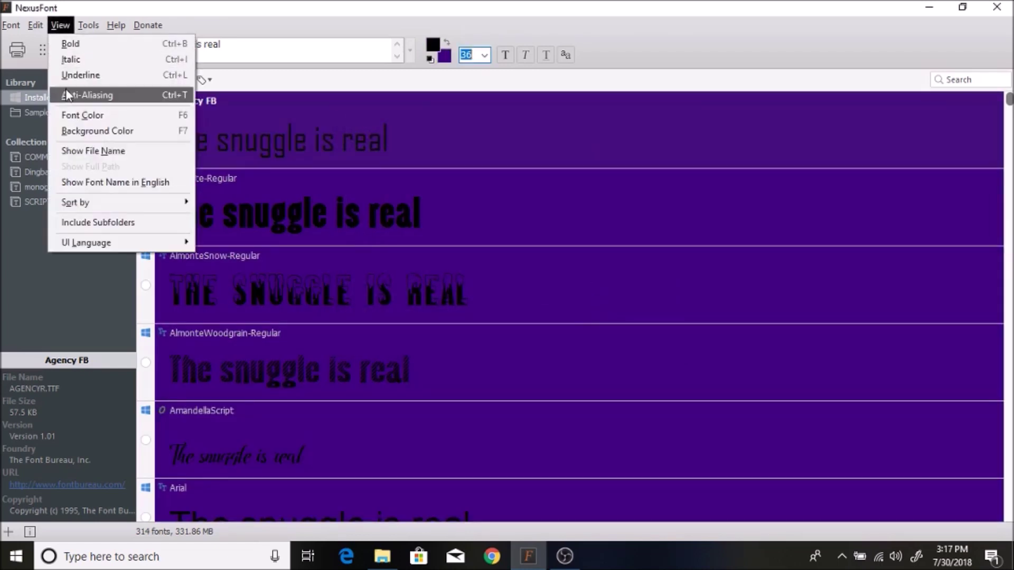
left_click(62, 25)
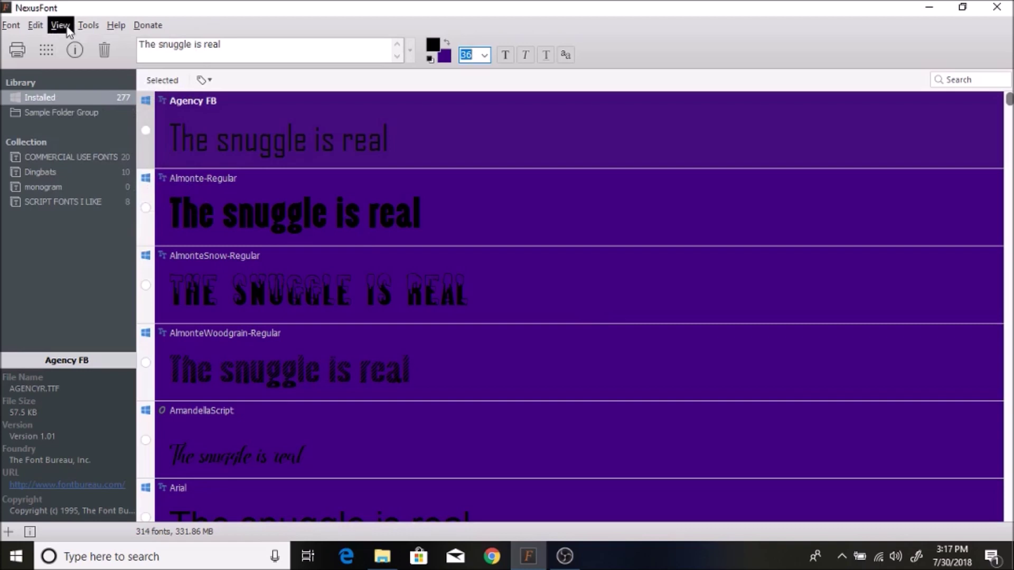
left_click(62, 25)
left_click(83, 130)
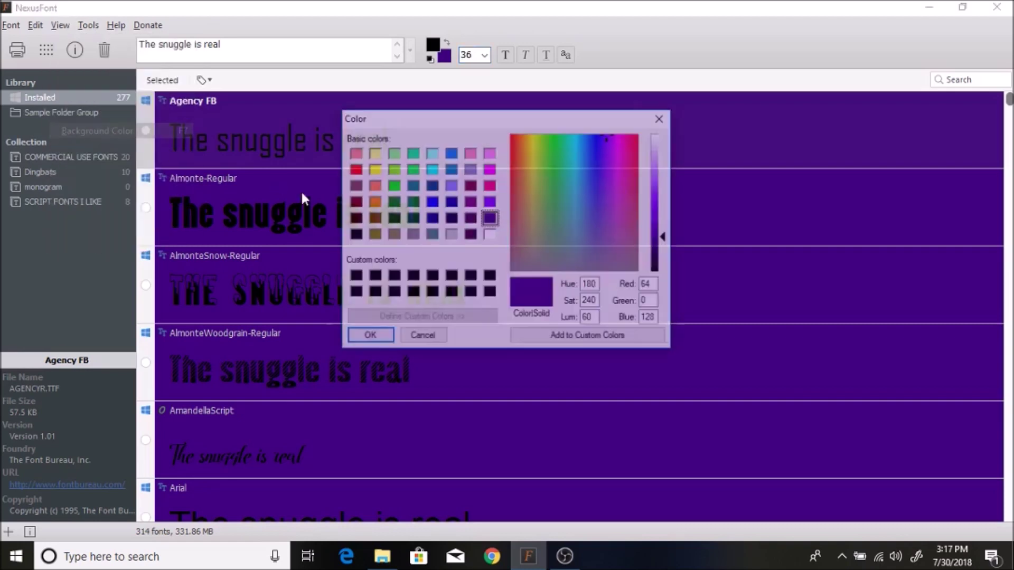
left_click(490, 235)
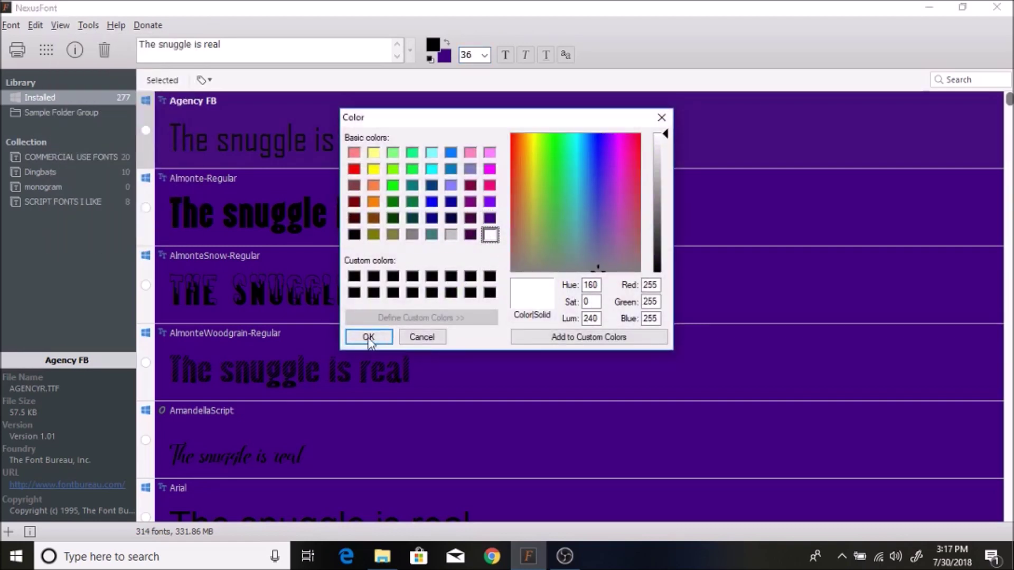
left_click(368, 338)
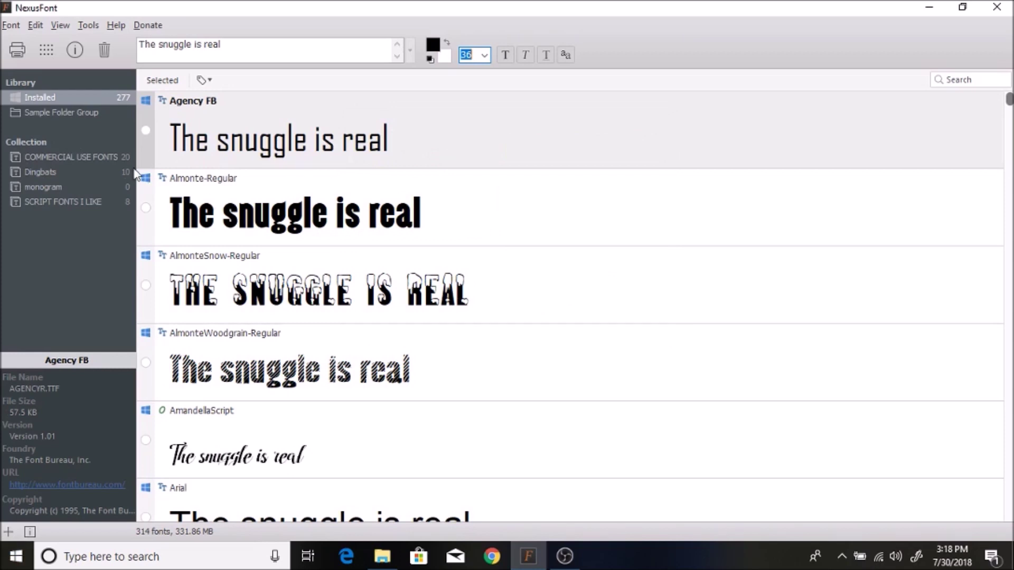
Browse the fonts in the COMMERCIAL USE FONTS and Dingbats collections
left_click(52, 157)
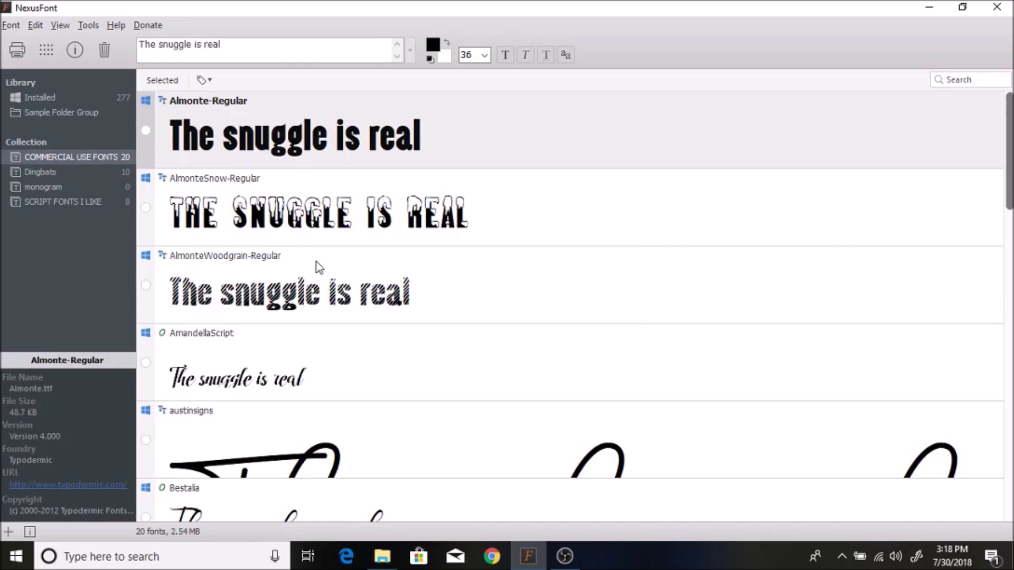
scroll(436, 216, "down", 2)
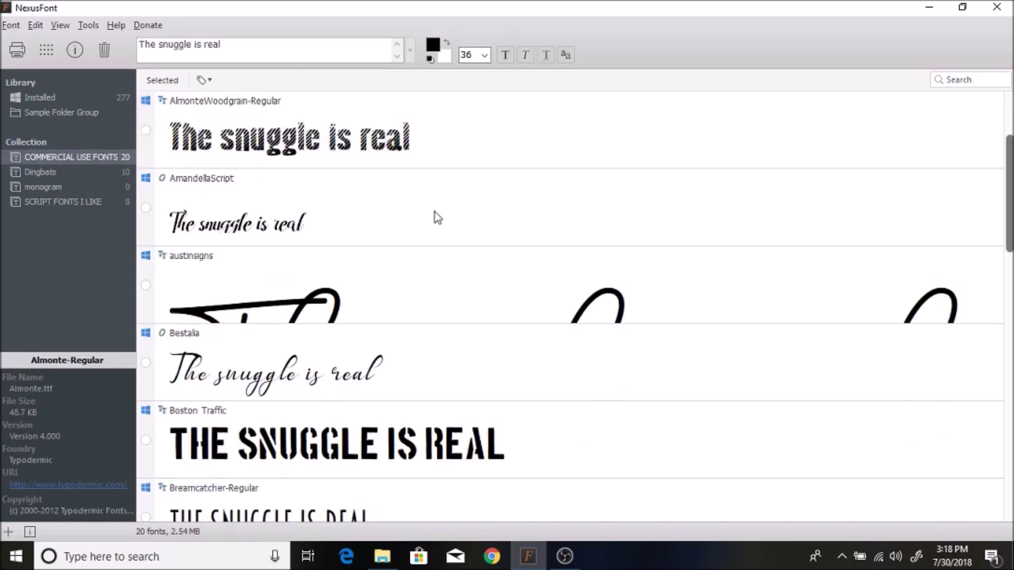
scroll(435, 214, "down", 10)
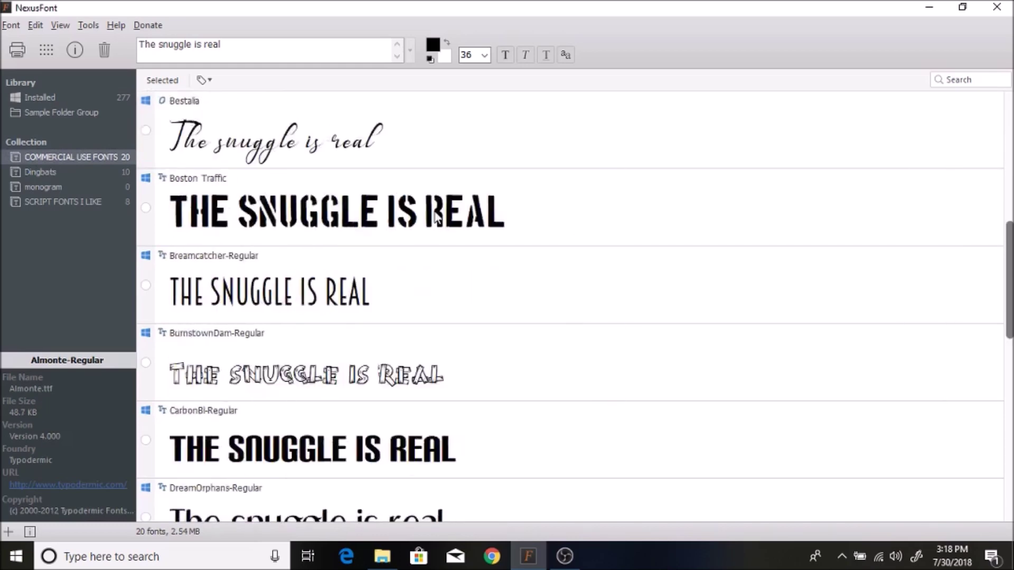
scroll(435, 216, "up", 12)
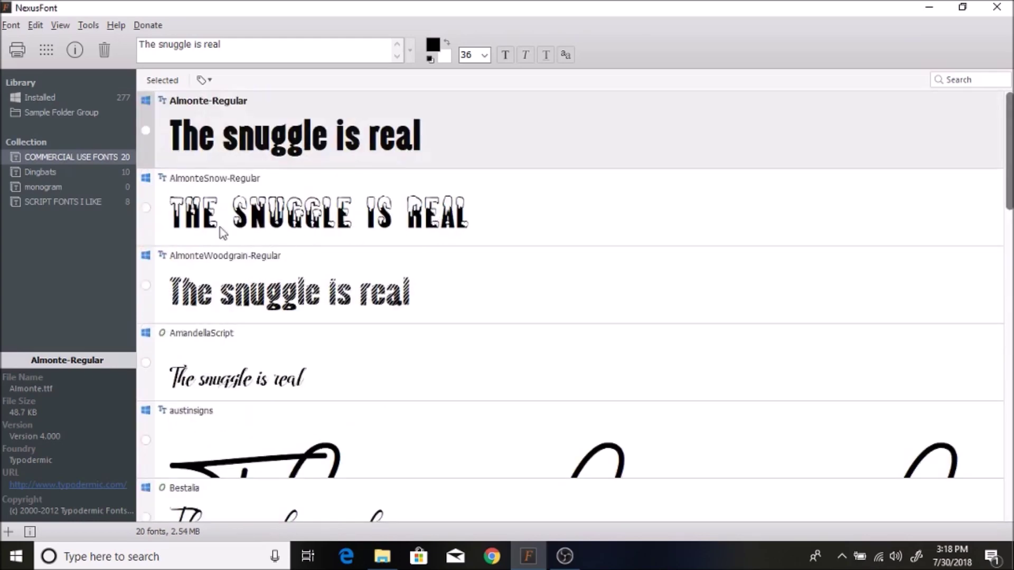
left_click(52, 171)
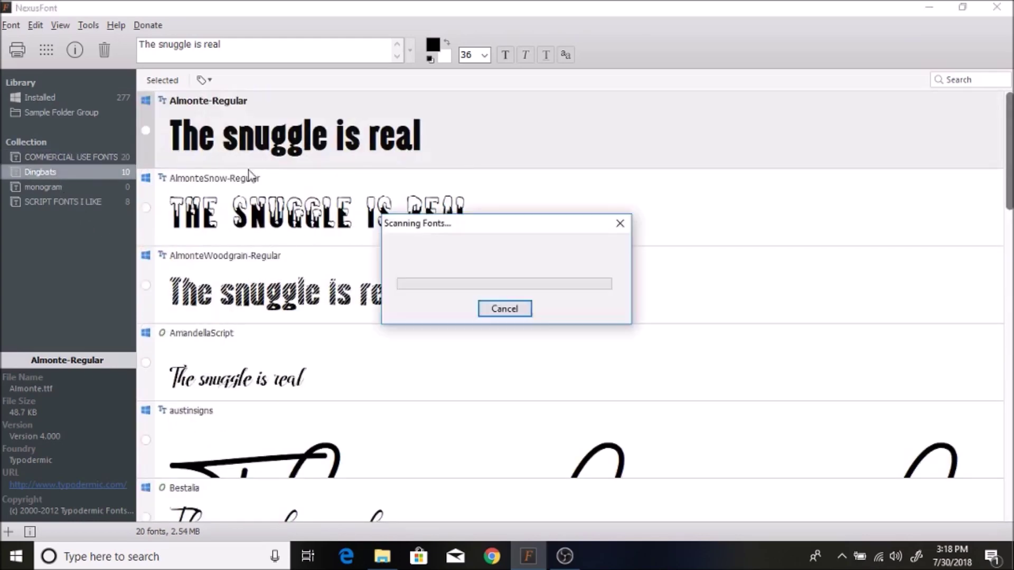
scroll(592, 182, "down", 3)
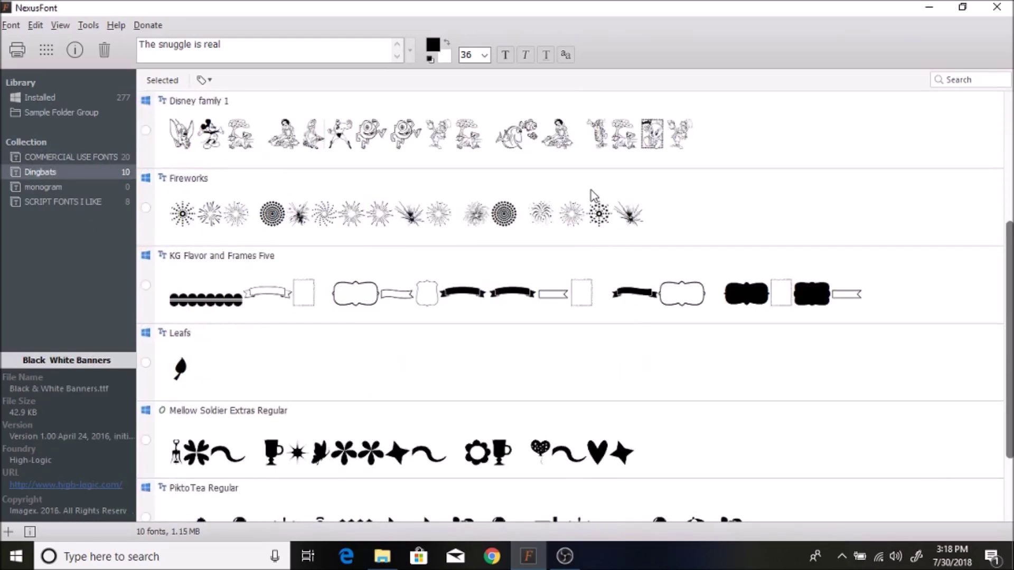
scroll(593, 193, "up", 1)
scroll(588, 195, "up", 1)
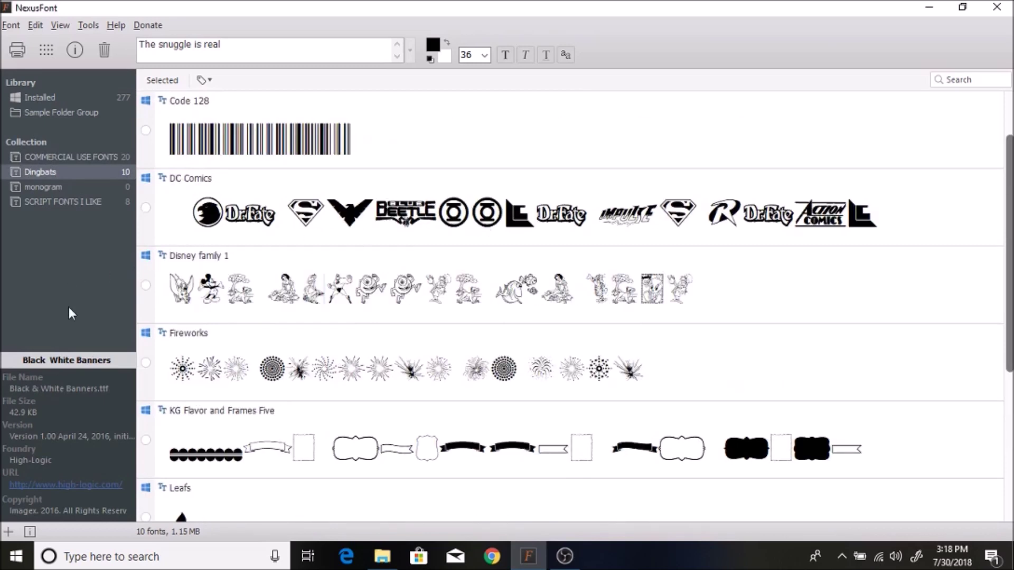
Look through the empty monogram collection and the SCRIPT FONTS I LIKE collection
left_click(51, 188)
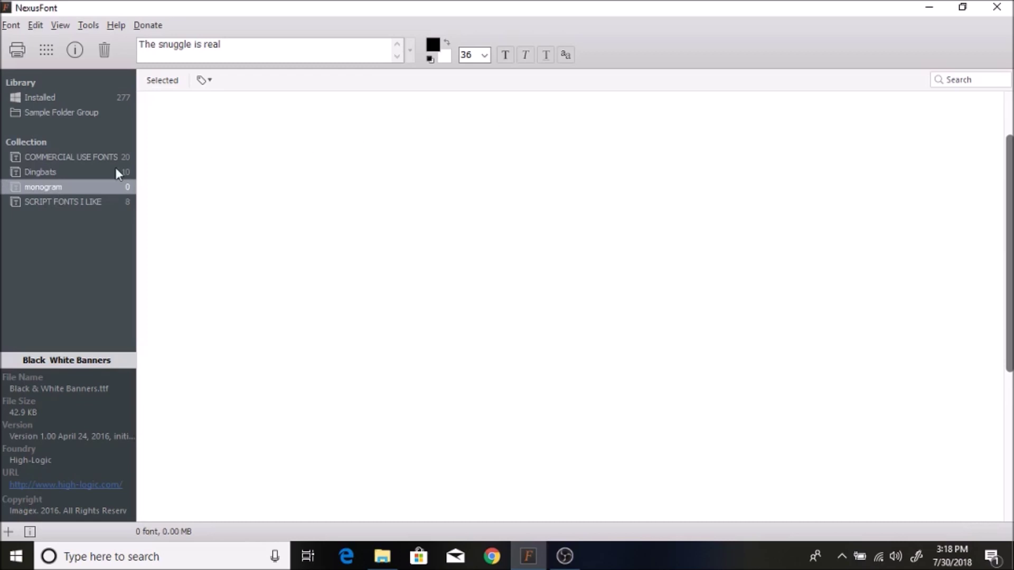
left_click(56, 202)
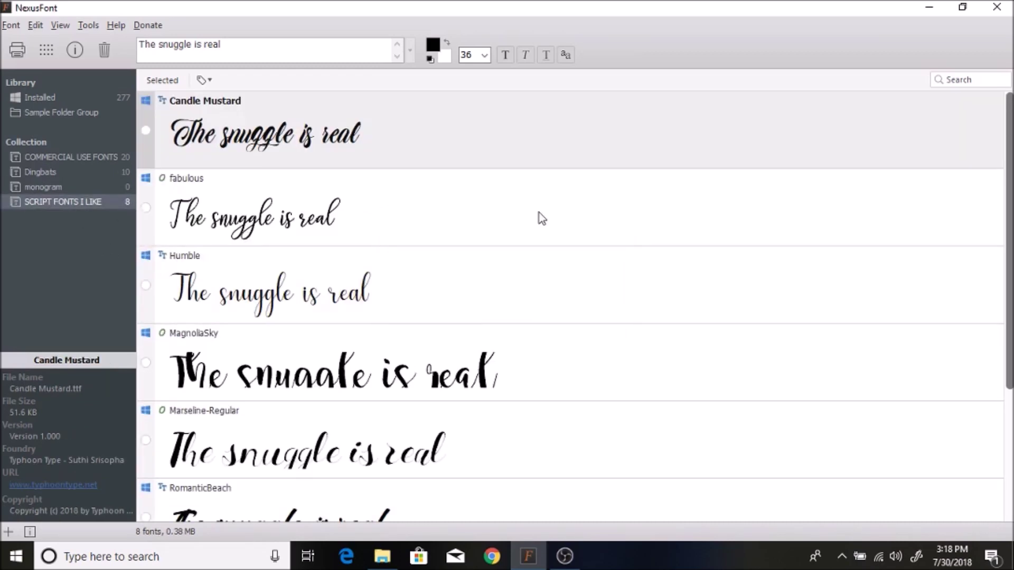
scroll(540, 213, "down", 3)
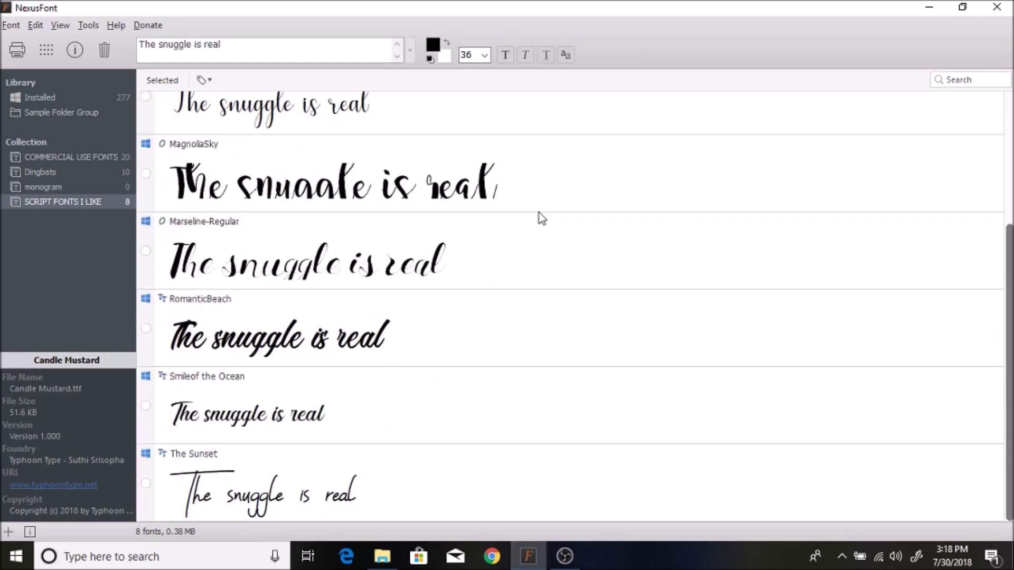
scroll(539, 213, "up", 3)
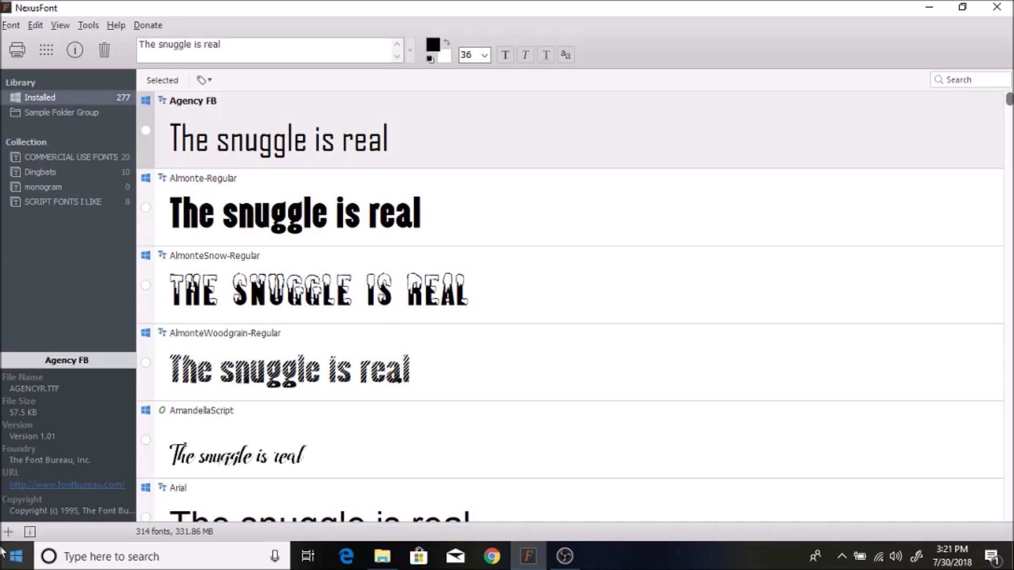
Add a new collection named 'baby girl oneise' from the + menu
right_click(49, 255)
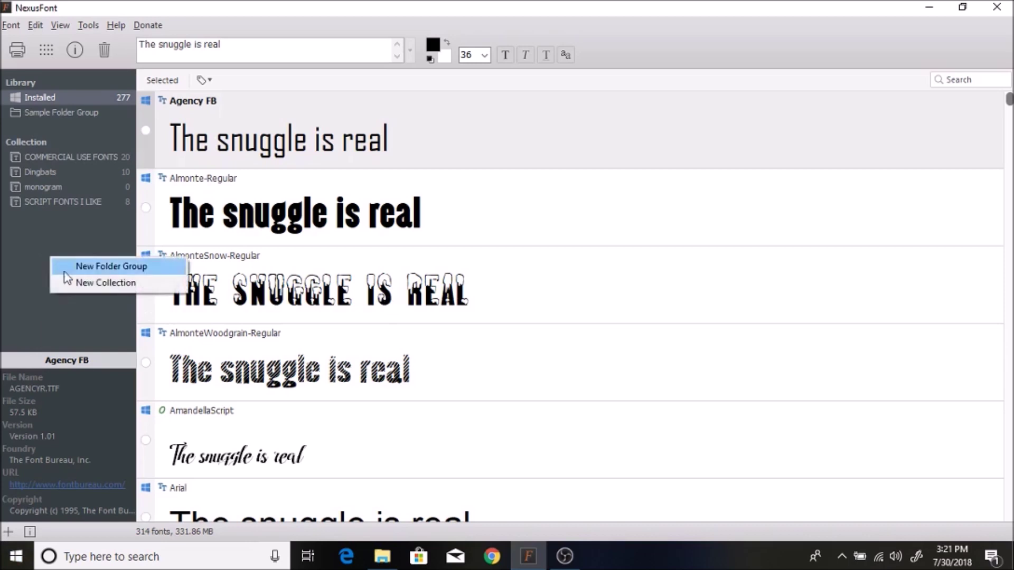
left_click(24, 241)
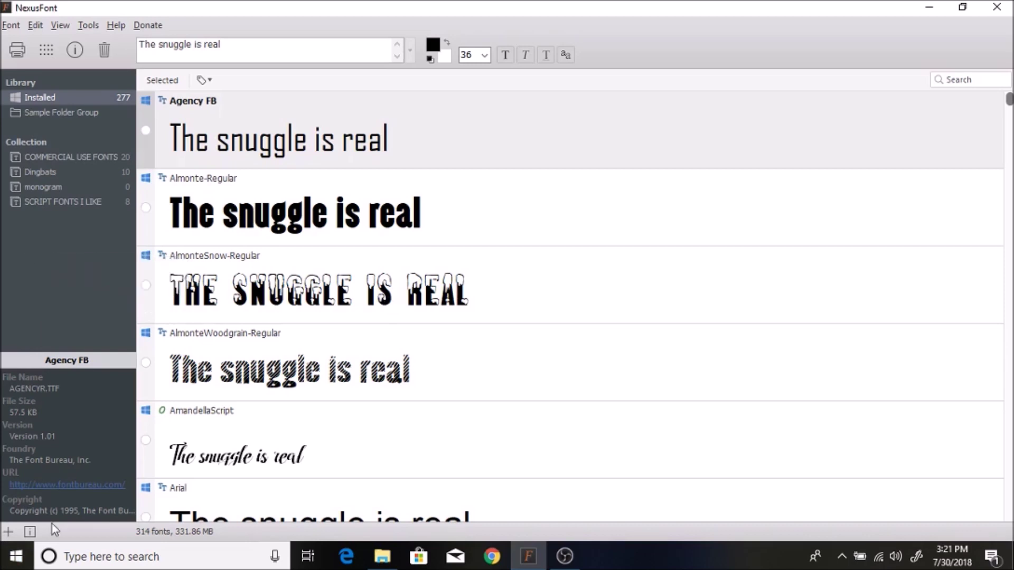
left_click(8, 532)
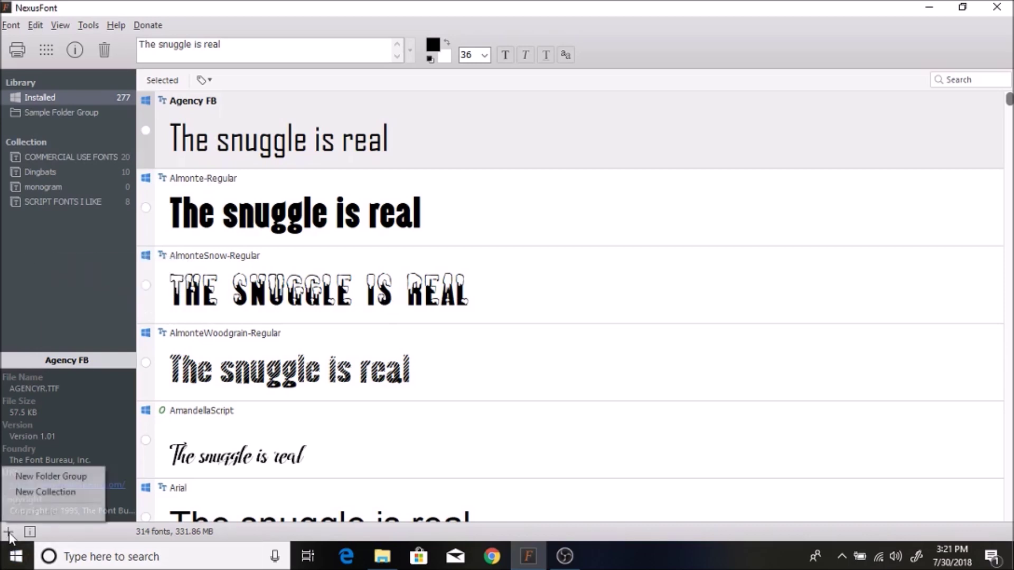
left_click(46, 494)
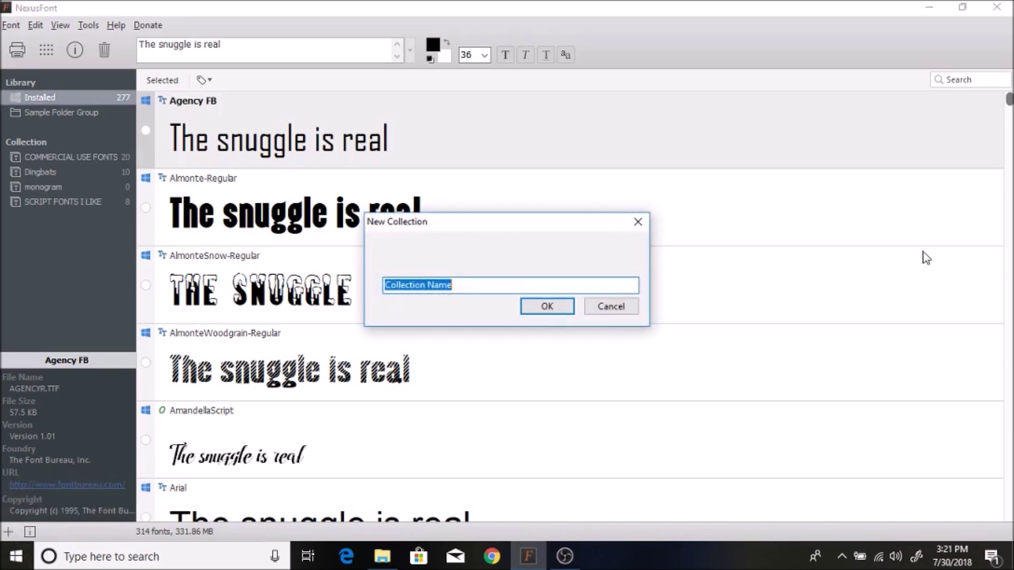
type("baby girl oneis")
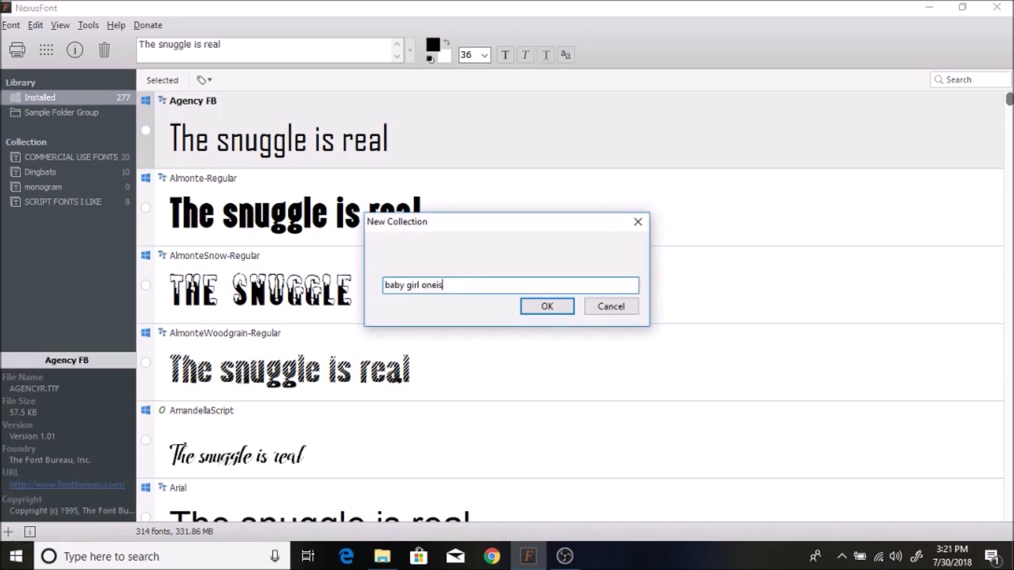
type("e")
key("Return")
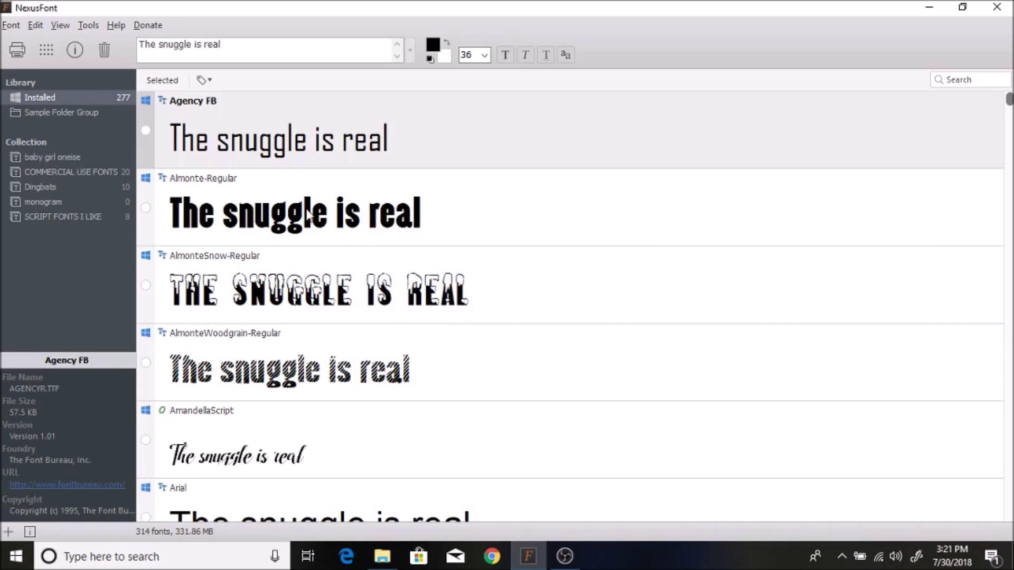
scroll(304, 211, "down", 4)
Check AmandellaScript and Bosk in the Installed font list
left_click(148, 133)
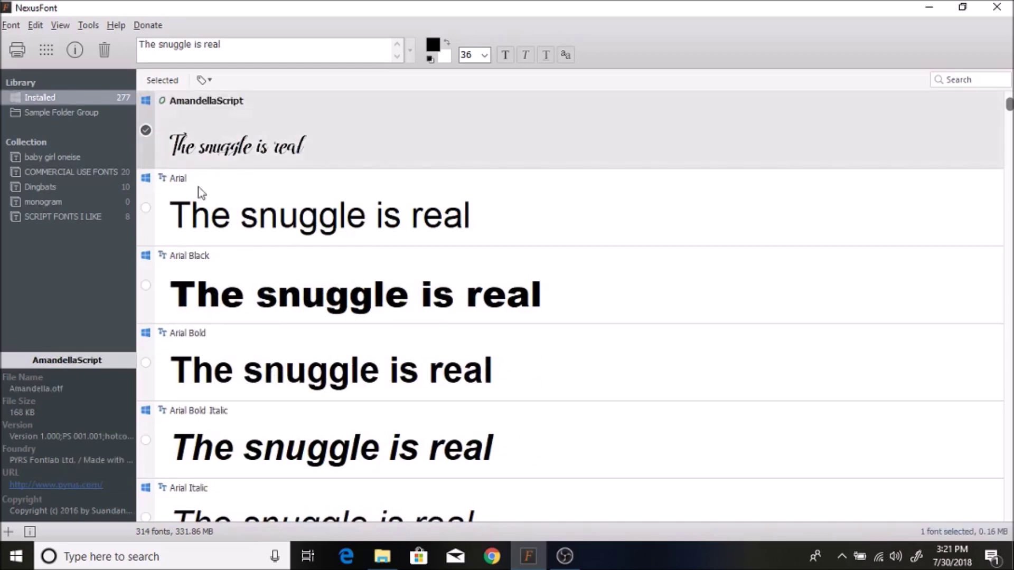
scroll(288, 219, "down", 4)
scroll(288, 219, "down", 6)
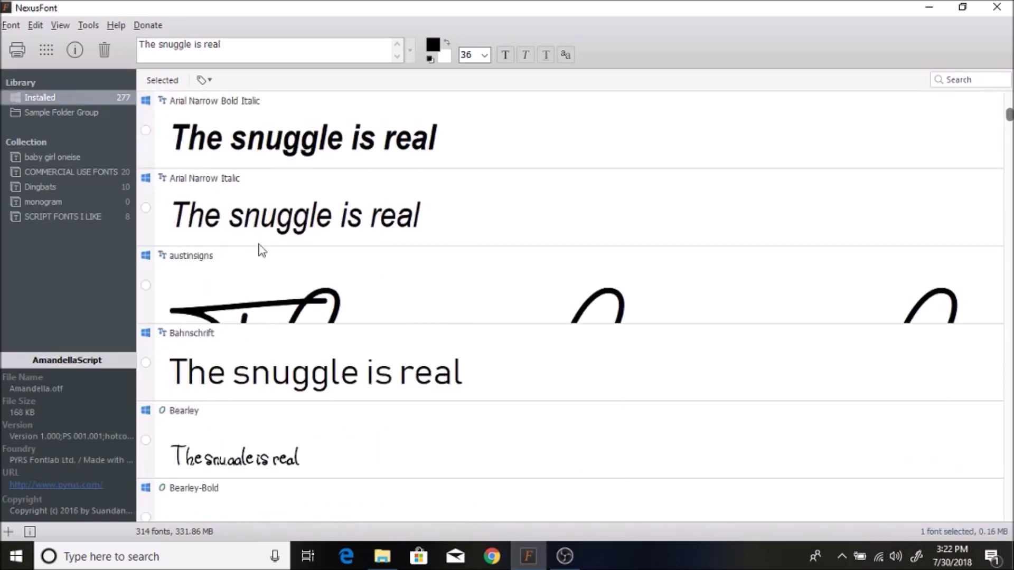
left_click(196, 317)
scroll(346, 328, "down", 10)
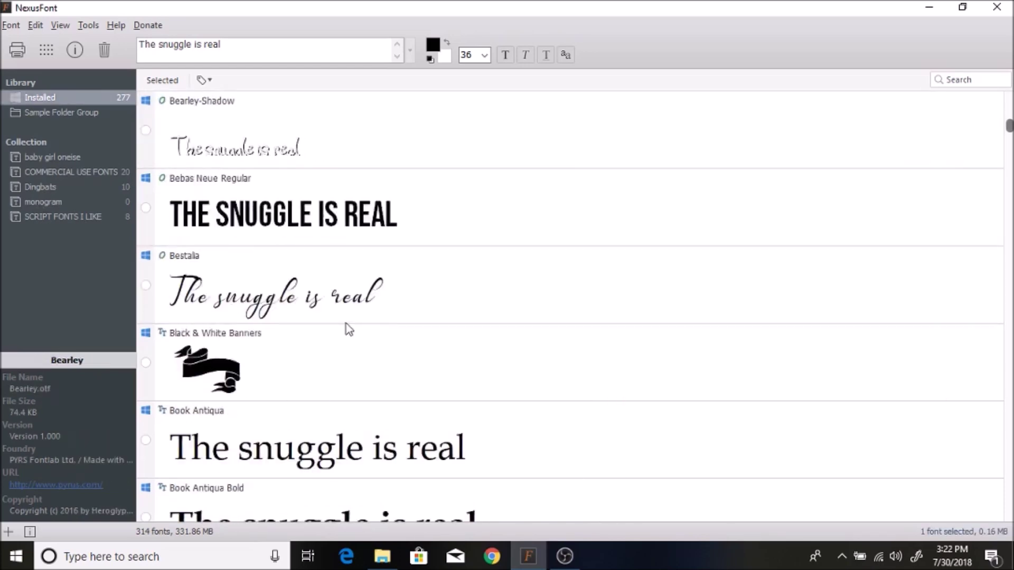
scroll(327, 359, "down", 8)
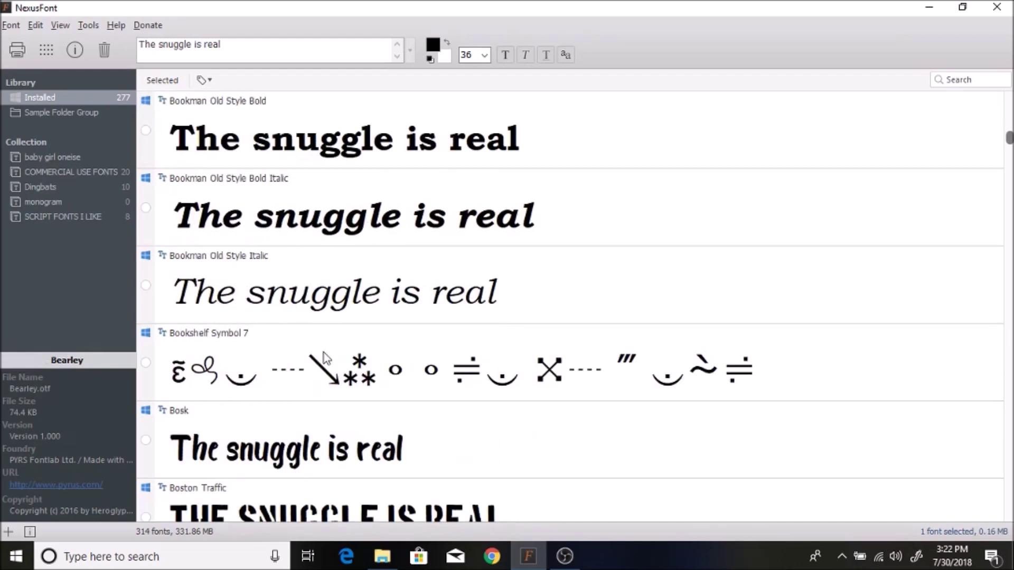
left_click(256, 145)
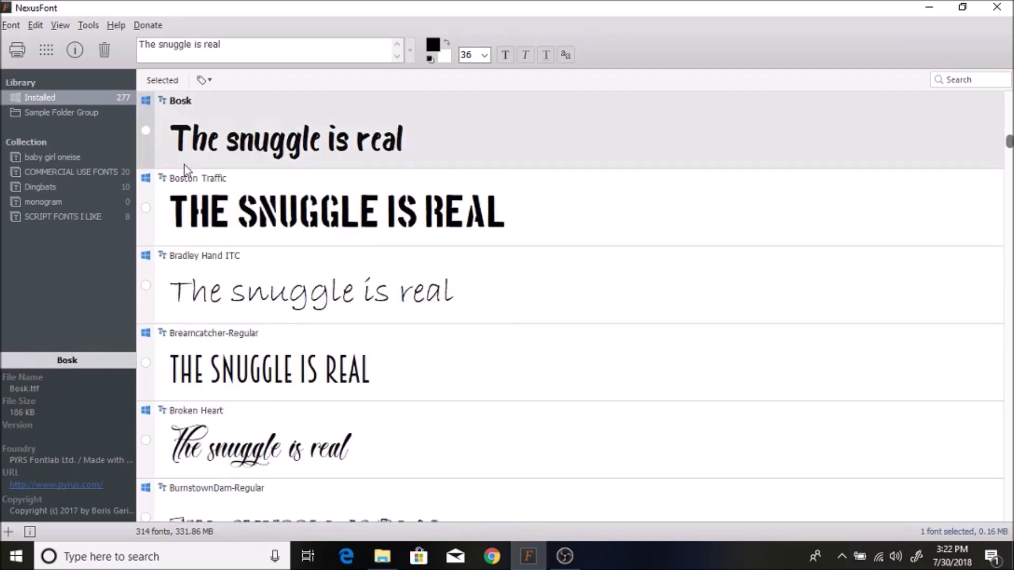
left_click(146, 130)
Check Broken Heart and Bradley Hand ITC, then drag the five checked fonts into baby girl oneise
scroll(200, 383, "down", 1)
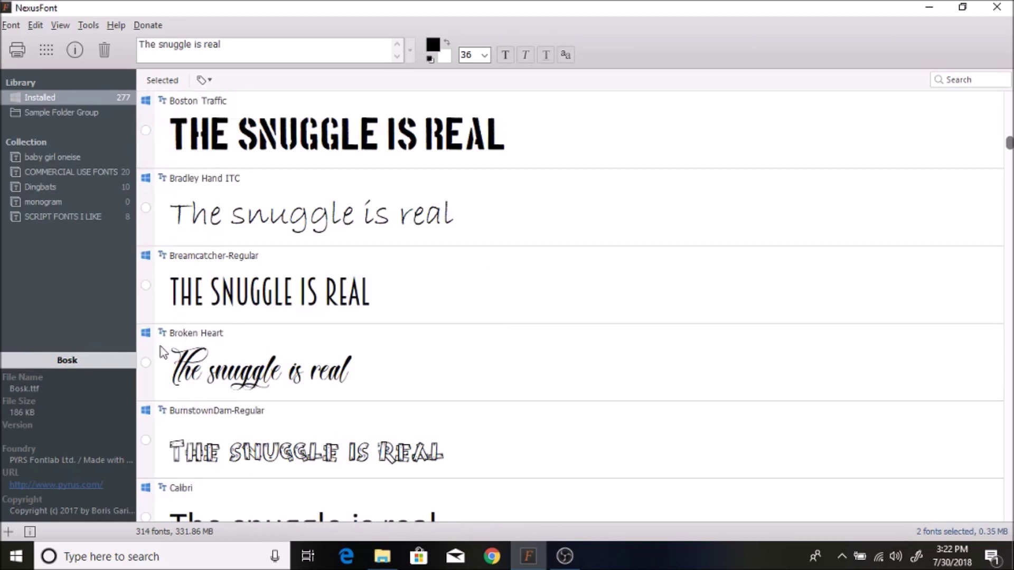
left_click(147, 362)
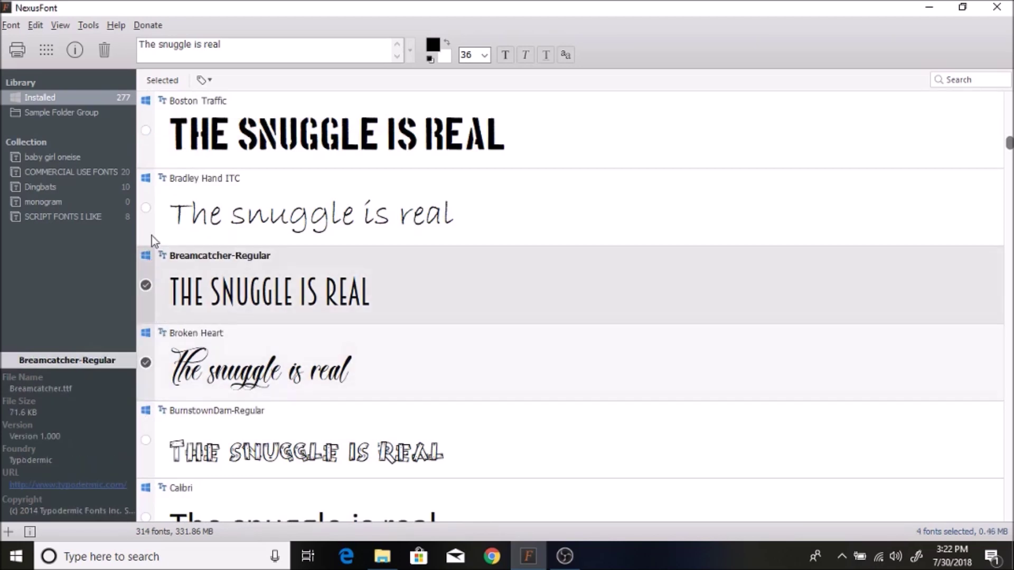
left_click(144, 213)
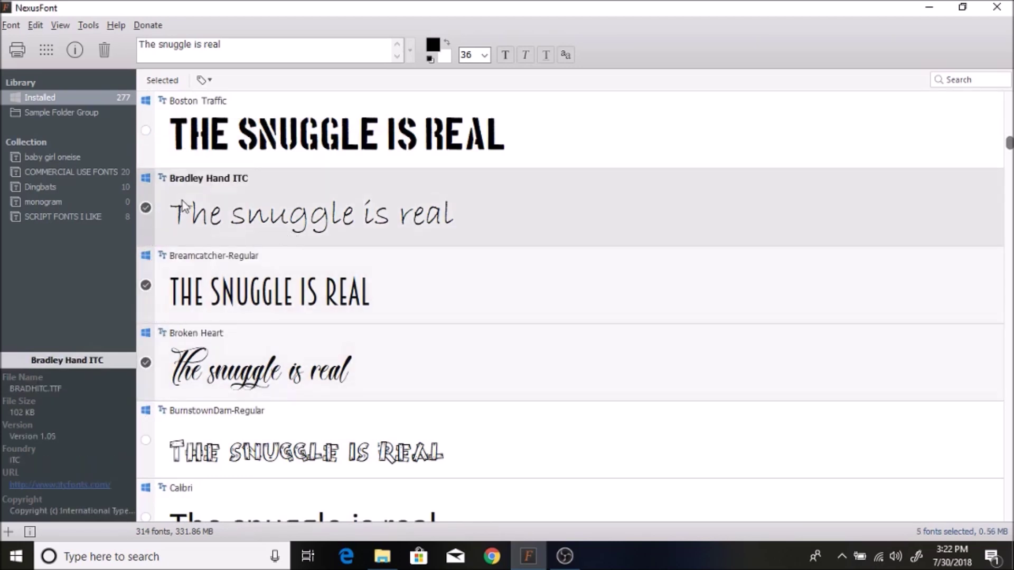
left_click_drag(380, 214, 97, 158)
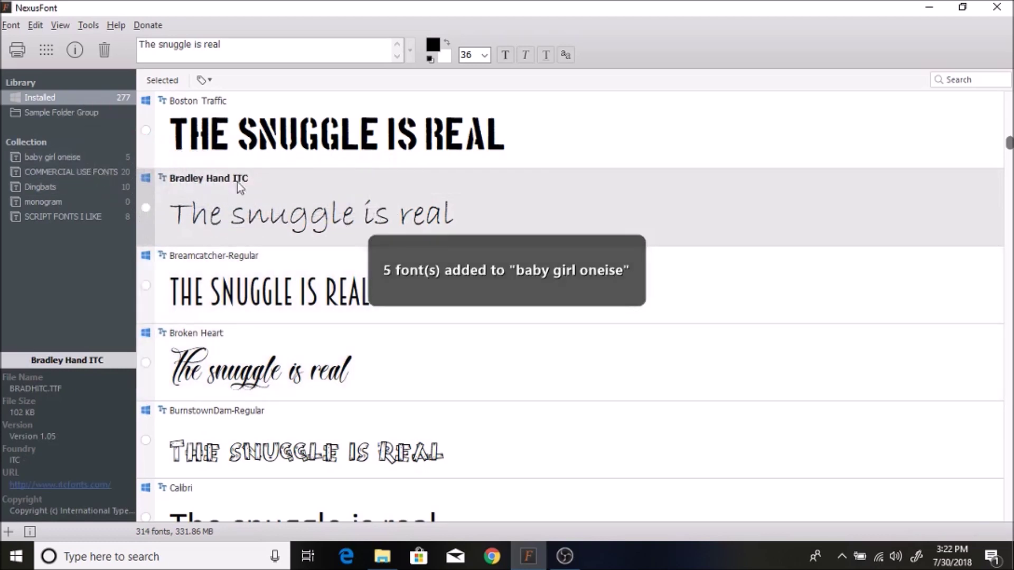
left_click(72, 160)
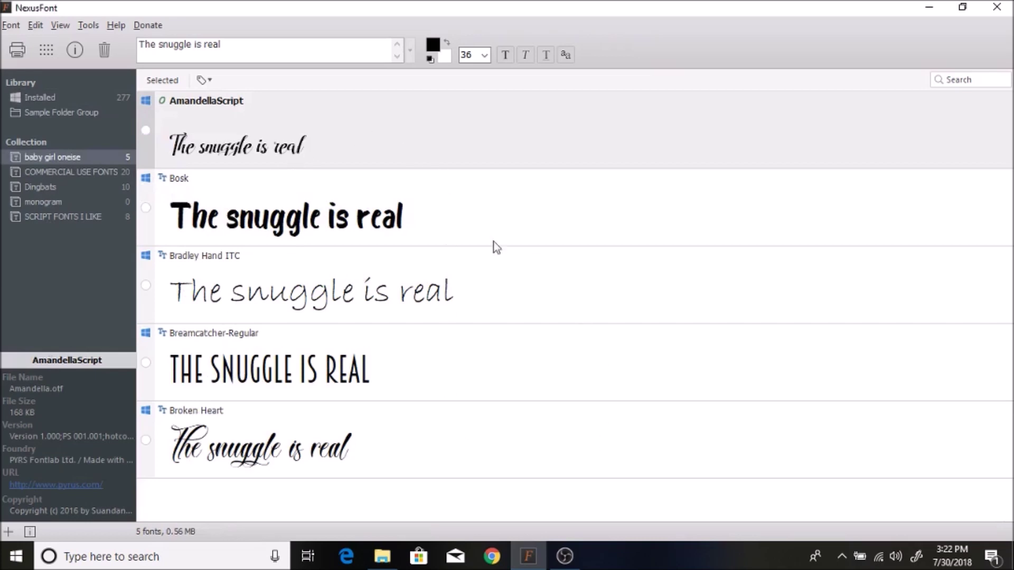
Check AmandellaScript, Bosk and Bradley Hand ITC and filter the list to selected fonts
left_click(146, 130)
left_click(145, 208)
left_click(146, 285)
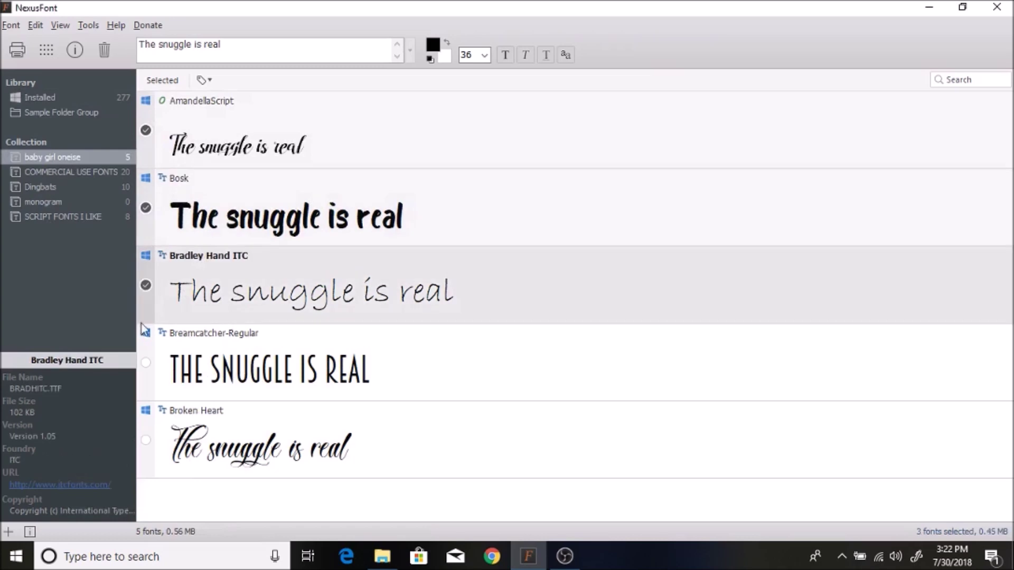
left_click(172, 84)
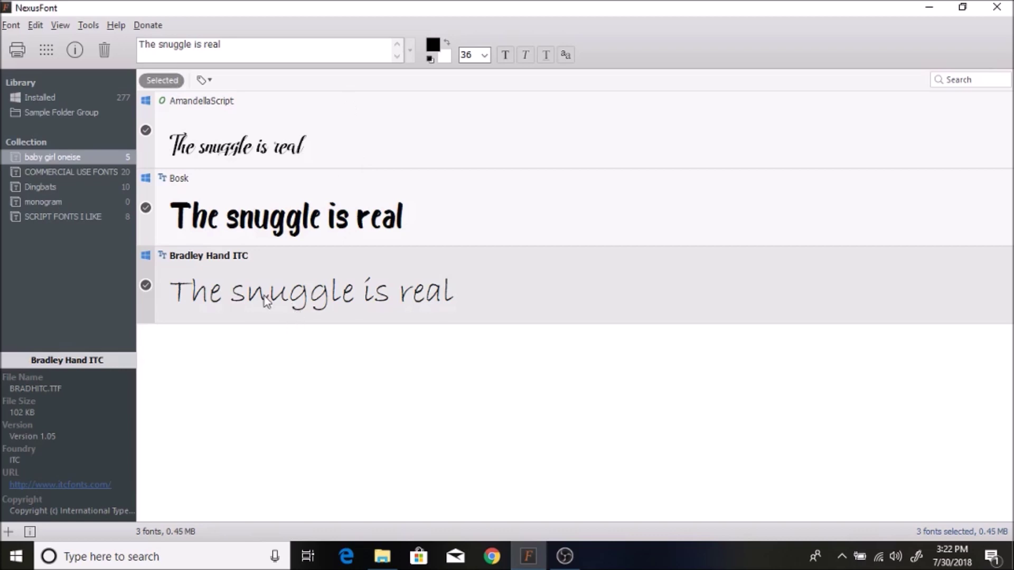
Export the three checked fonts as an image named 'baby girl onesie' in Documents
left_click(12, 26)
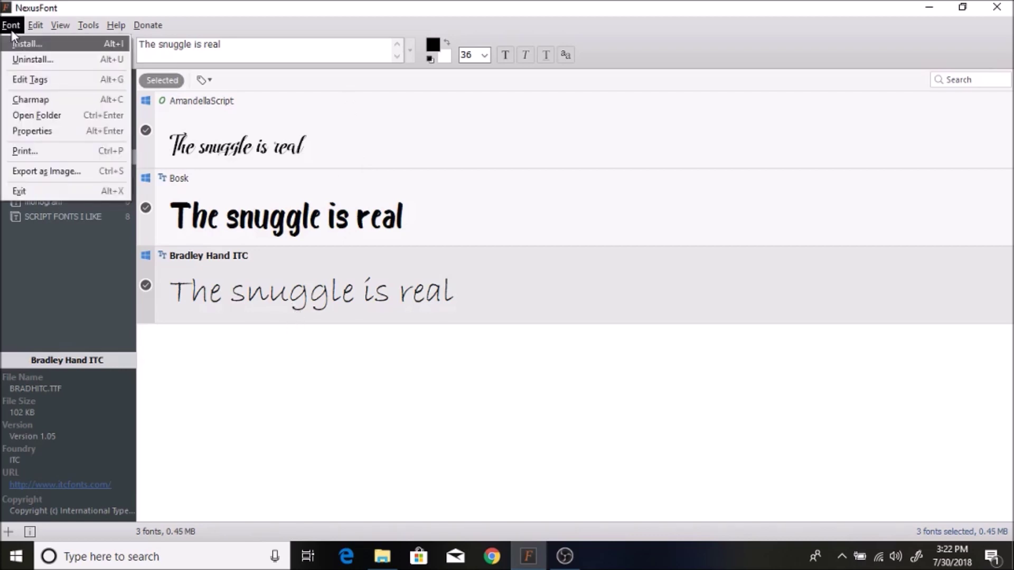
left_click(37, 171)
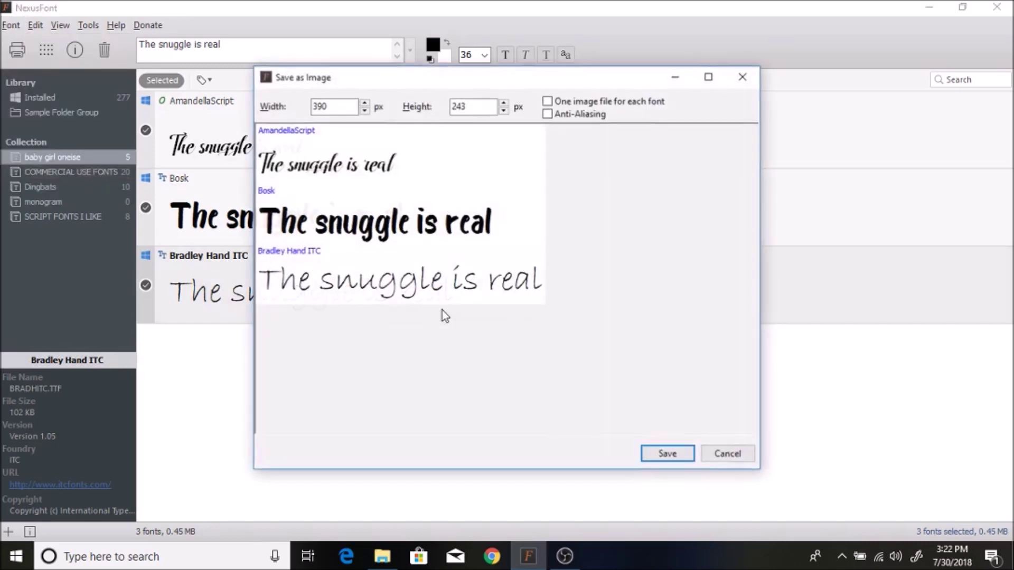
left_click(661, 456)
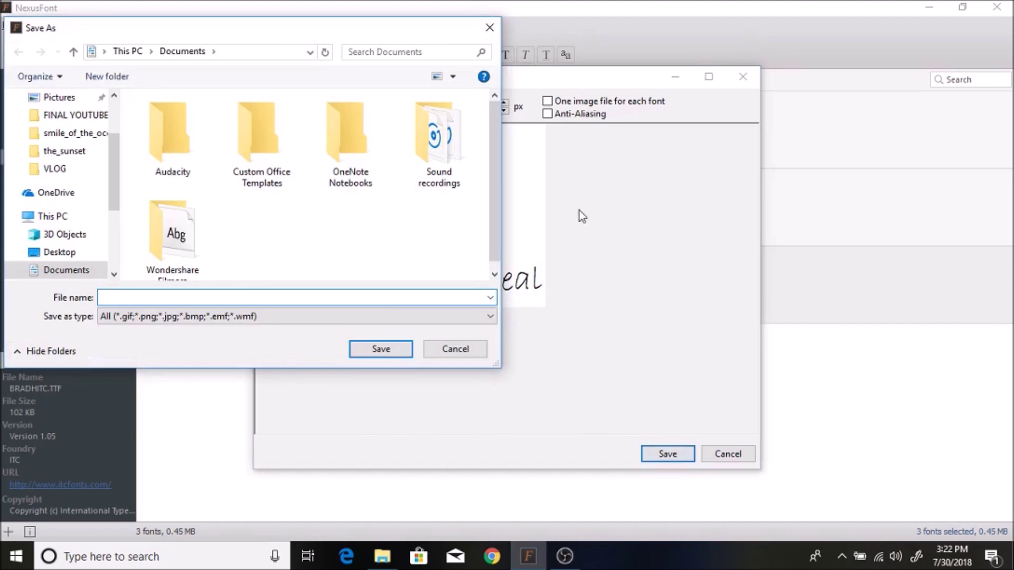
type("baby girl onesie")
key("Return")
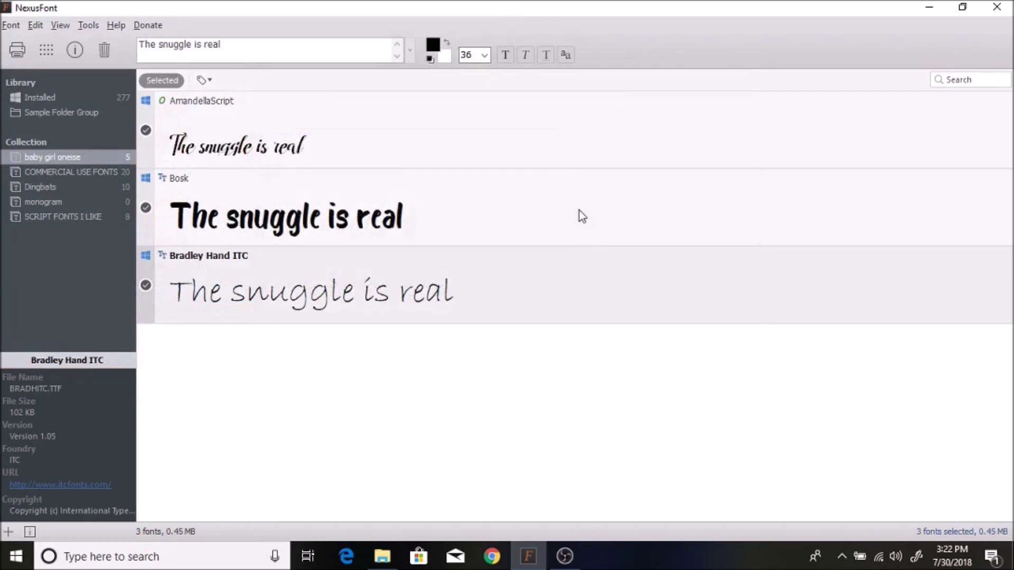
Open the 'baby girl onesie' image from the Documents folder in File Explorer
left_click(383, 556)
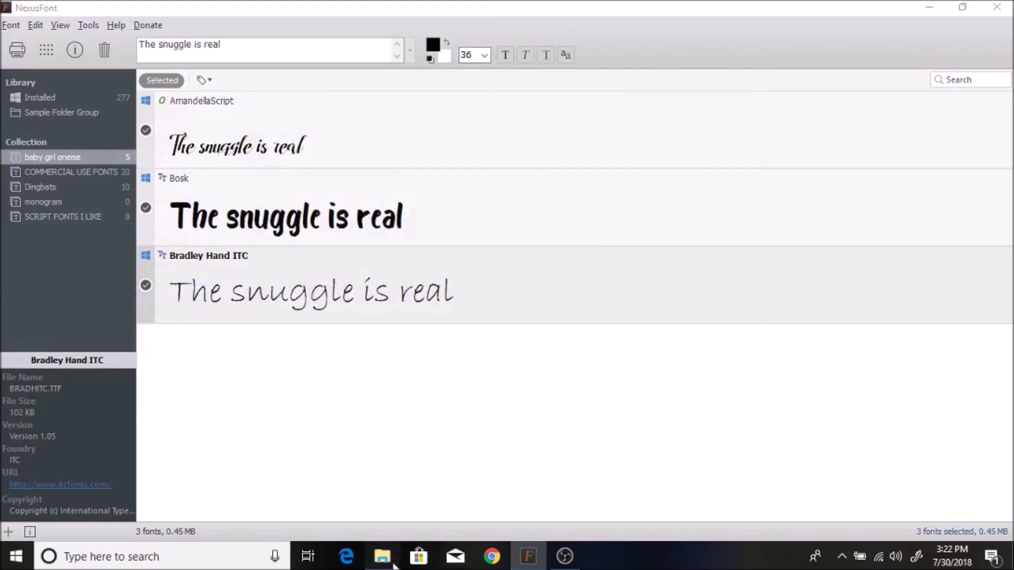
left_click(106, 207)
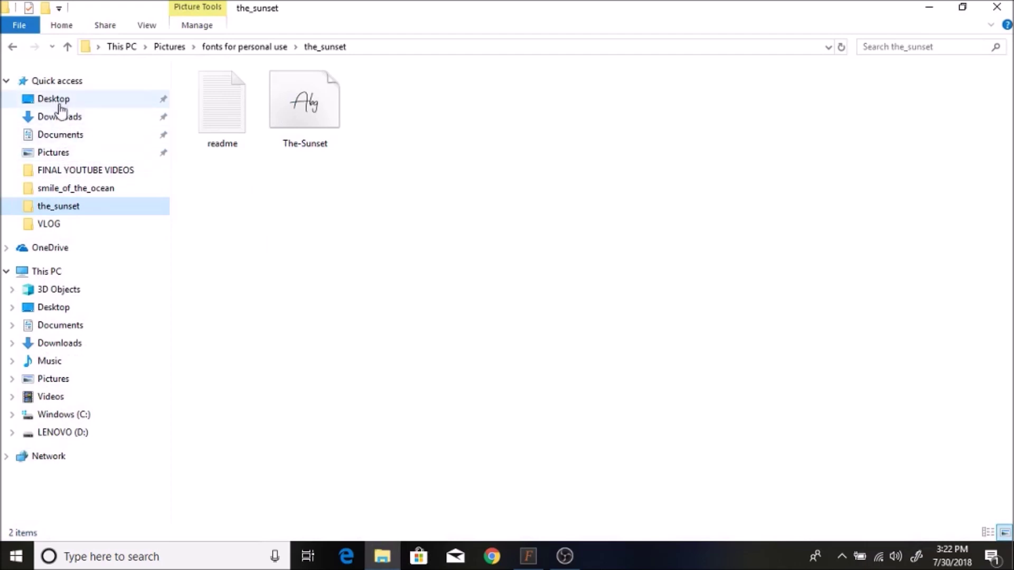
left_click(62, 138)
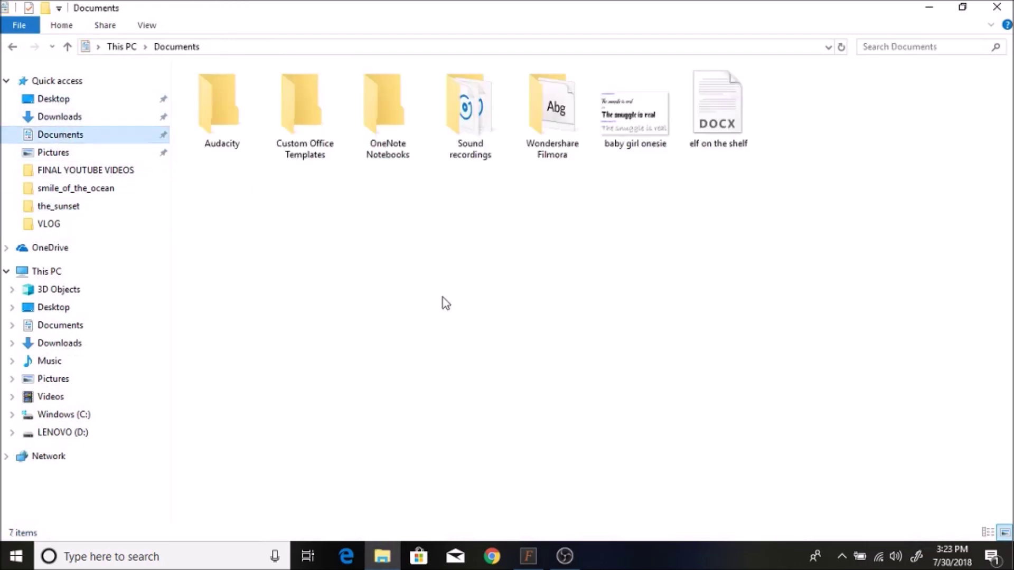
left_click(642, 142)
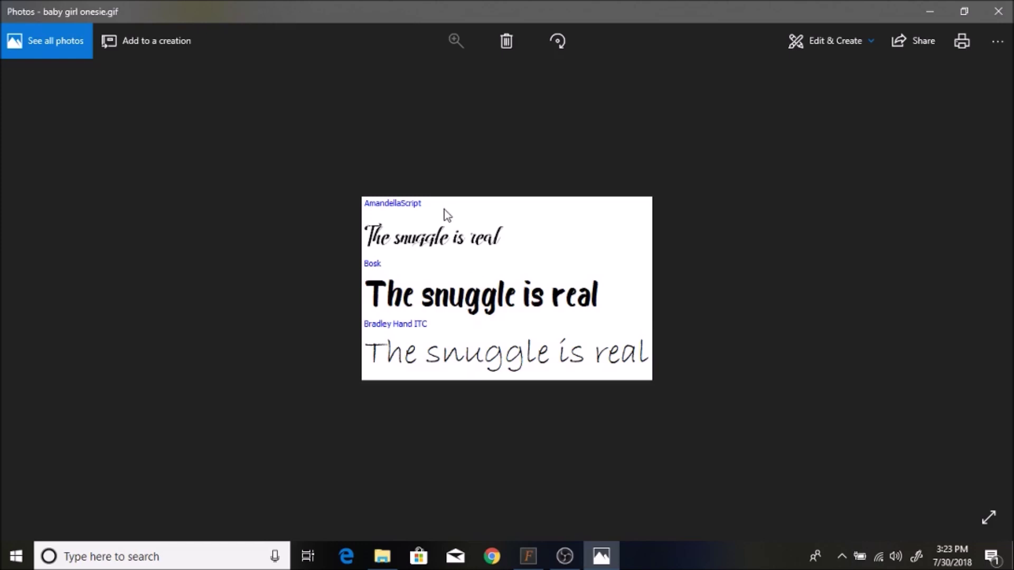
View 'baby girl onesie.gif' in Photos, then close it and return to NexusFont
scroll(426, 265, "down", 2)
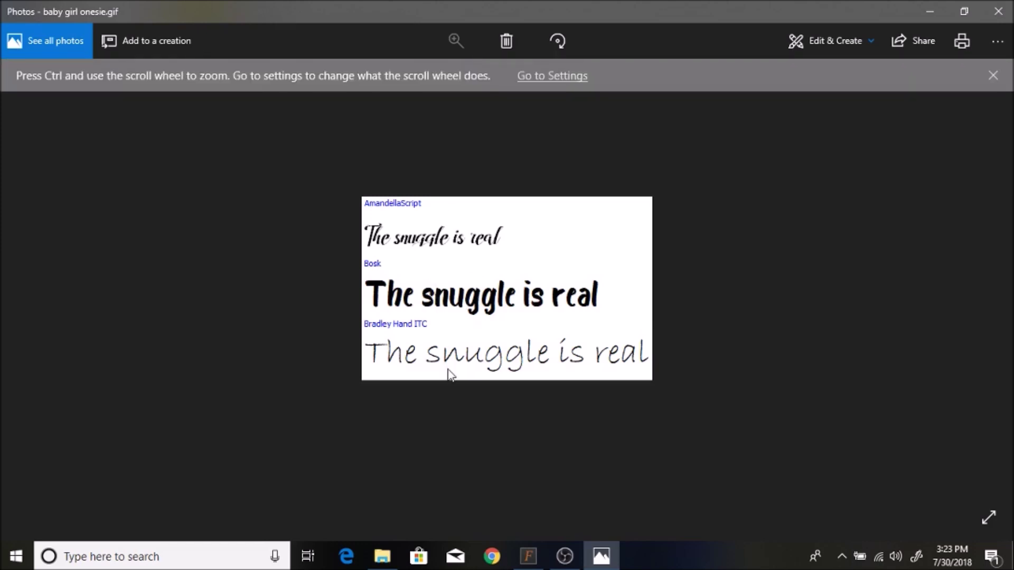
key("alt+F4")
key("alt+Tab")
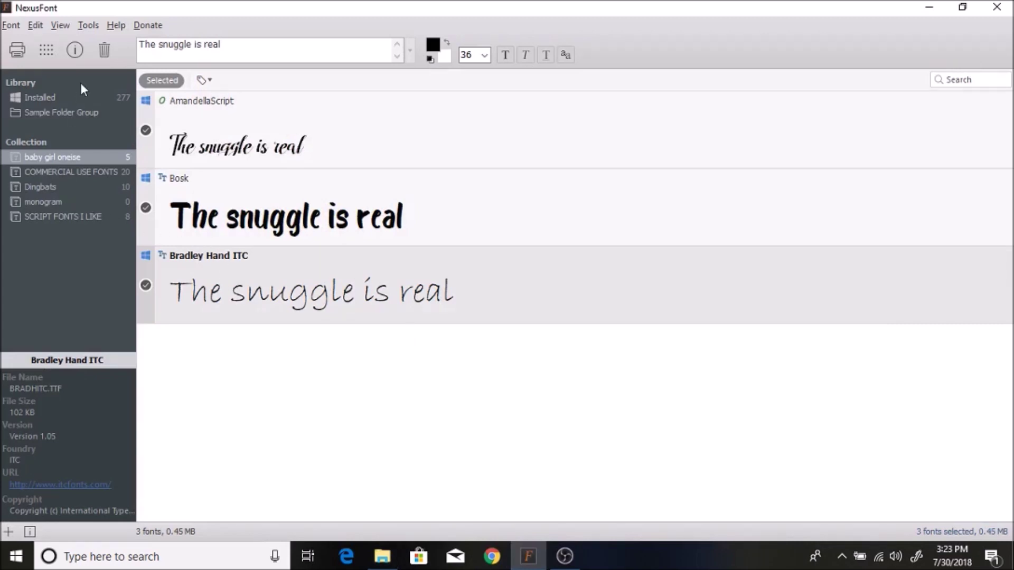
Show all 314 fonts of the Installed library and scroll through the list
left_click(61, 97)
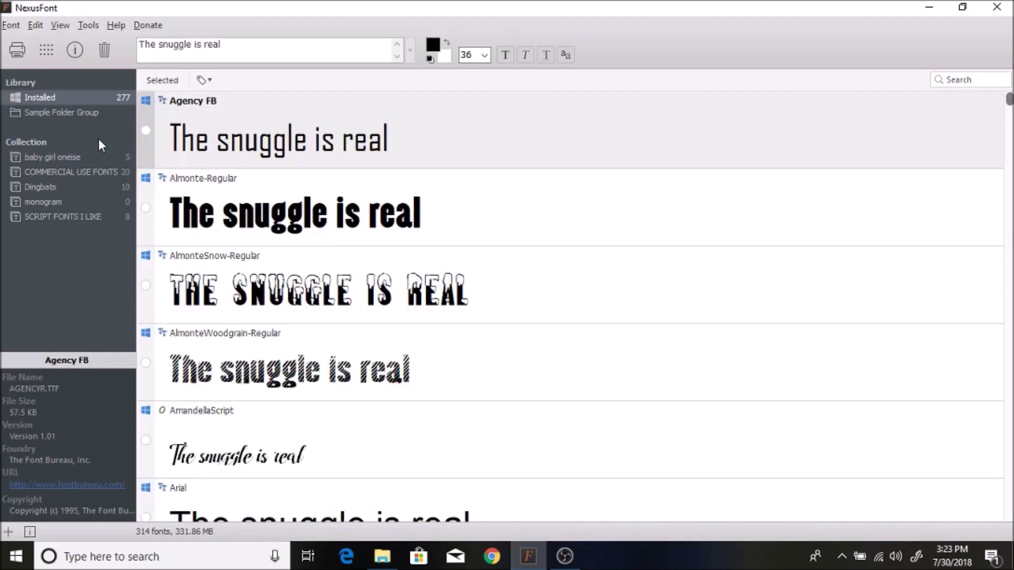
scroll(338, 222, "down", 4)
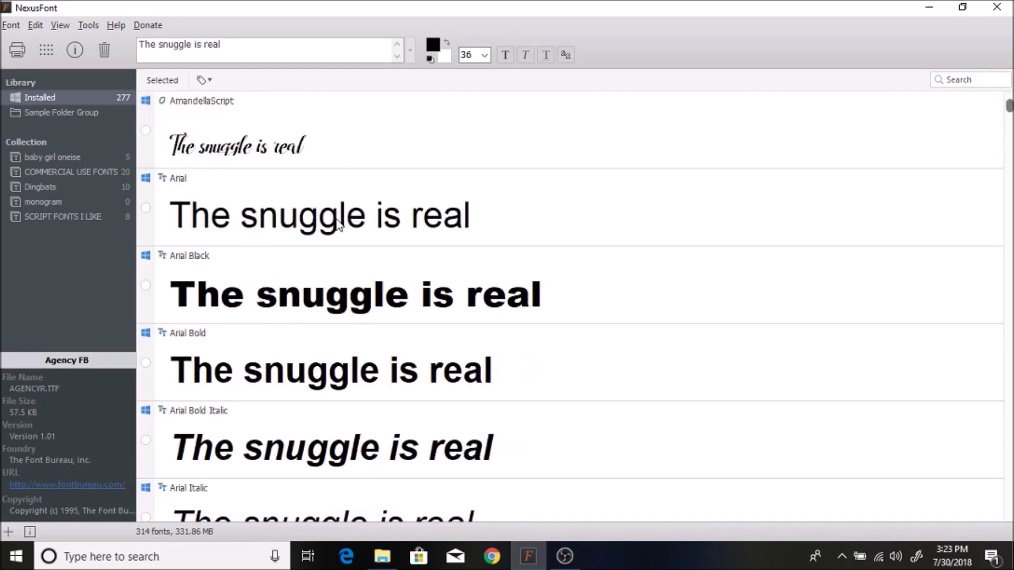
scroll(338, 225, "down", 2)
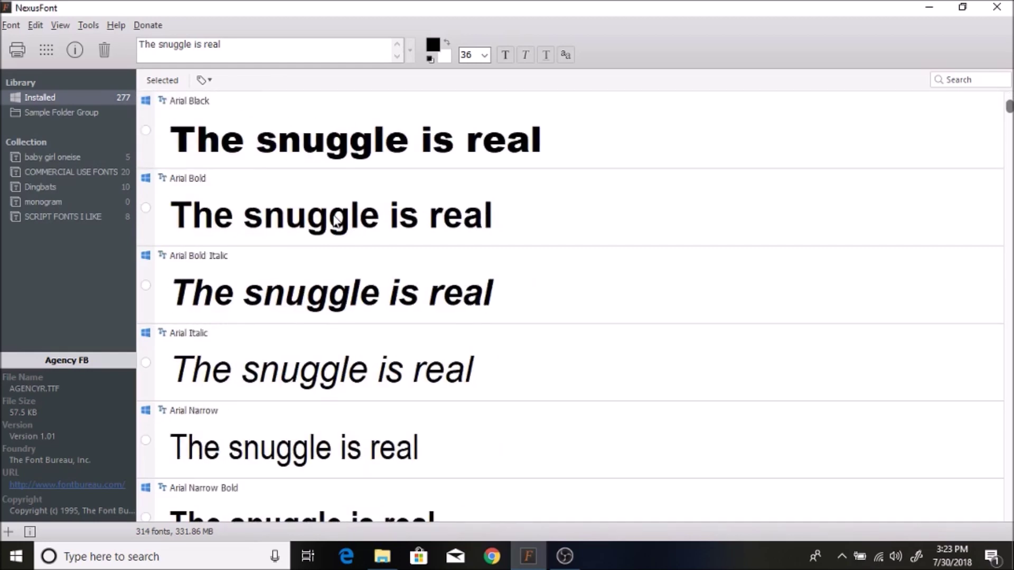